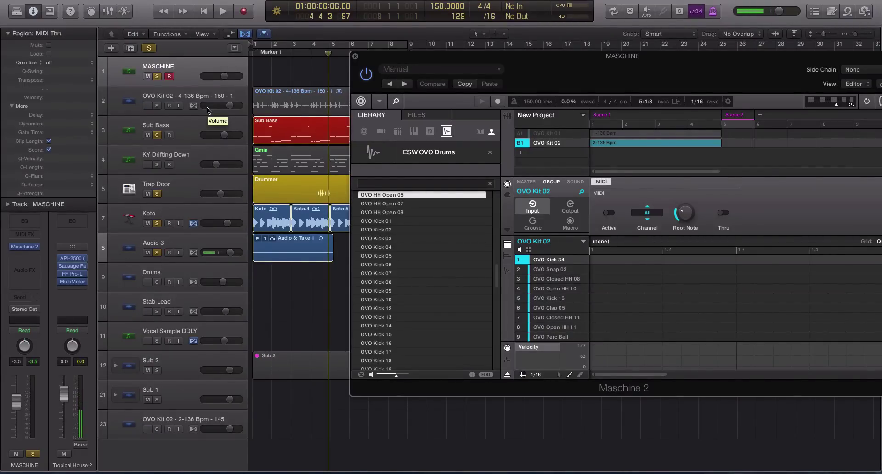
{"action": "left_click_drag", "start_coordinate": [402, 56], "coordinate": [403, 63]}
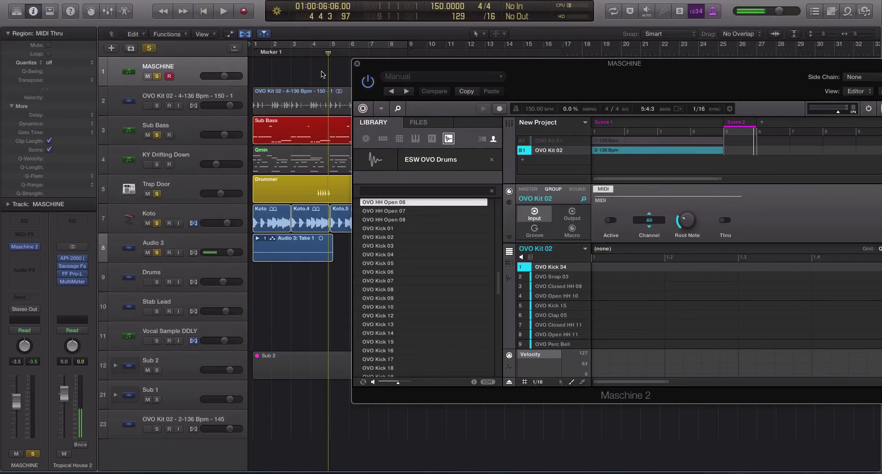
{"action": "left_click", "coordinate": [281, 70]}
{"action": "left_click_drag", "start_coordinate": [367, 63], "coordinate": [478, 71]}
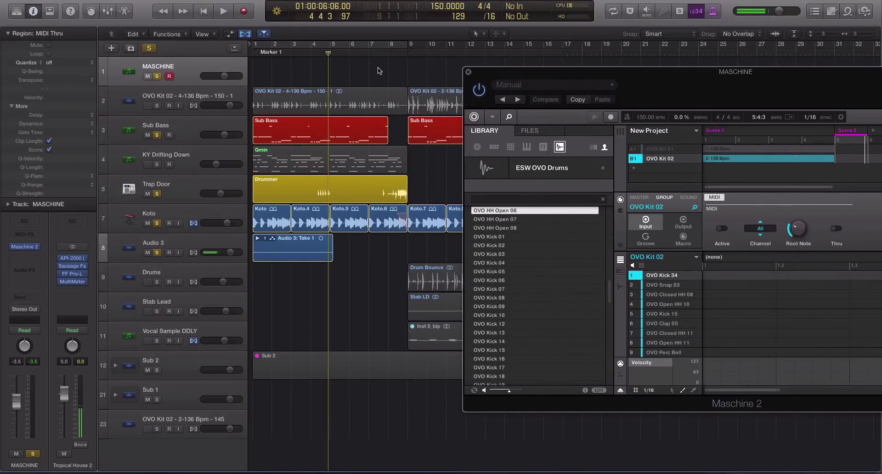
{"action": "left_click", "coordinate": [286, 61]}
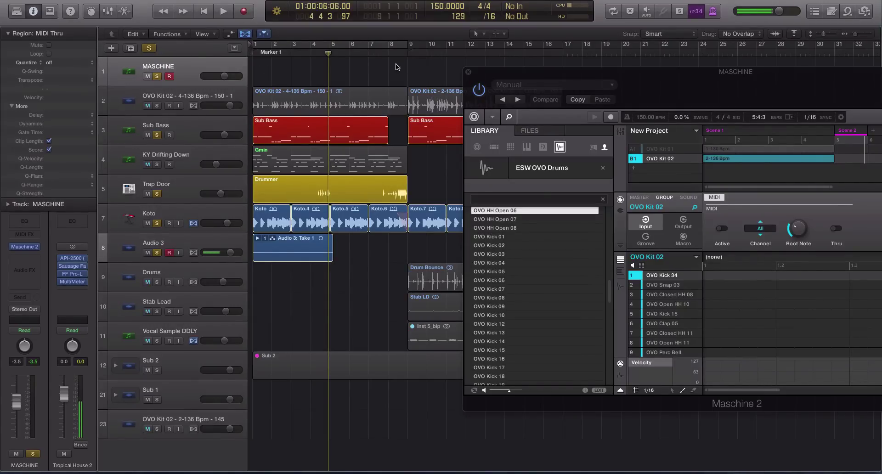
{"action": "left_click_drag", "start_coordinate": [474, 72], "coordinate": [315, 66]}
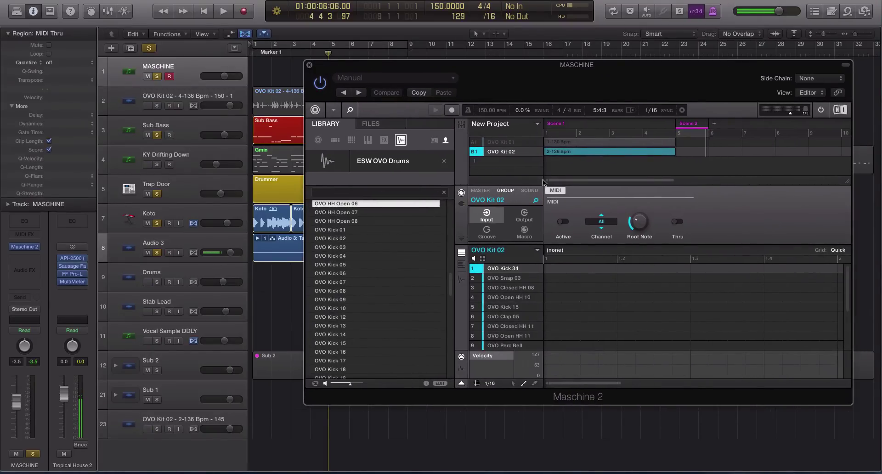
Select Scene 1 in the Maschine project and enable the cycle range from bar 1 to bar 9
{"action": "left_click", "coordinate": [616, 125]}
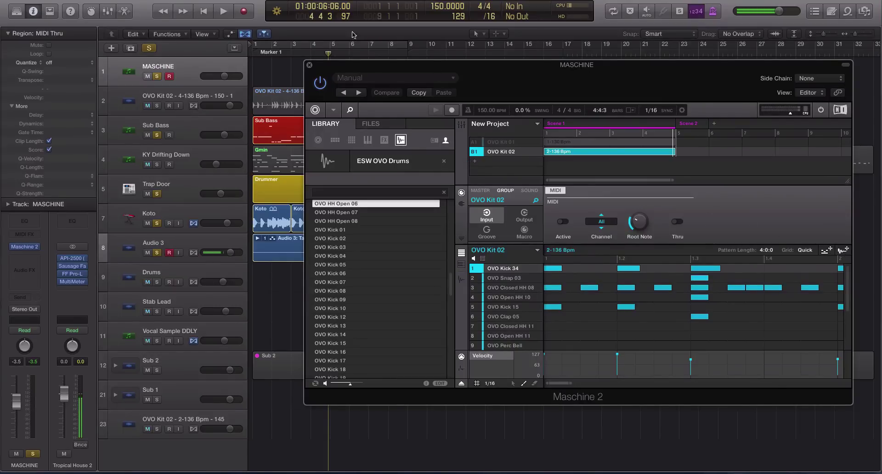
{"action": "left_click_drag", "start_coordinate": [342, 69], "coordinate": [447, 69]}
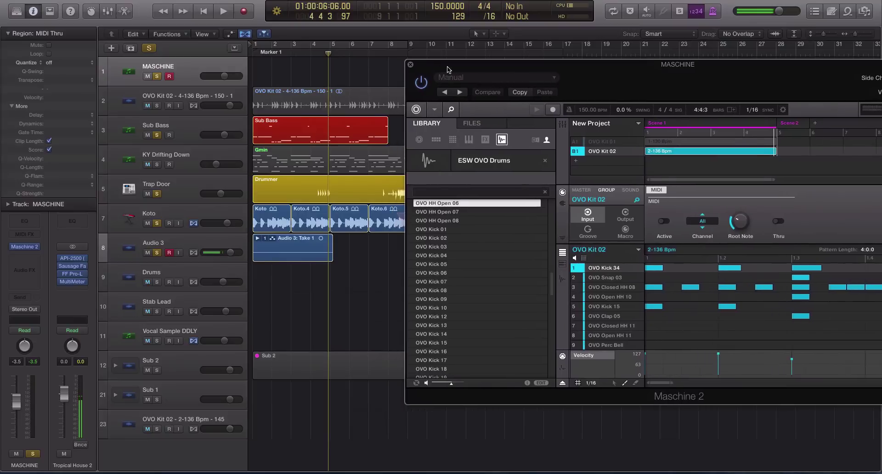
{"action": "left_click", "coordinate": [278, 73]}
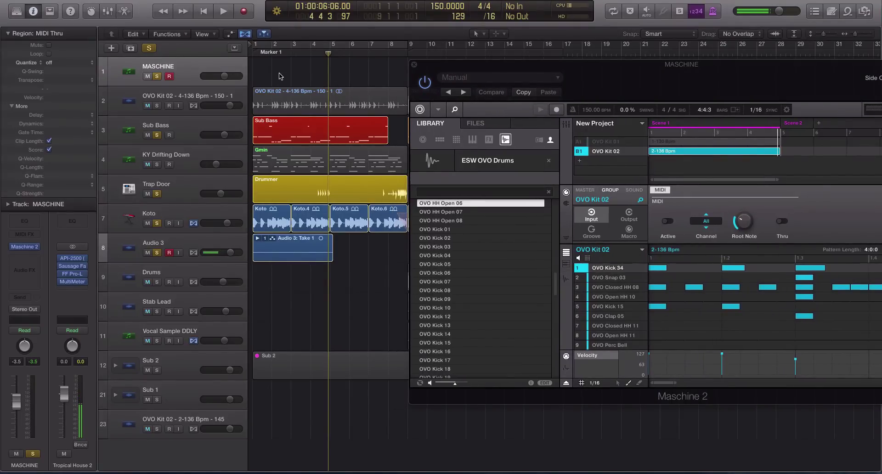
{"action": "left_click", "coordinate": [296, 43]}
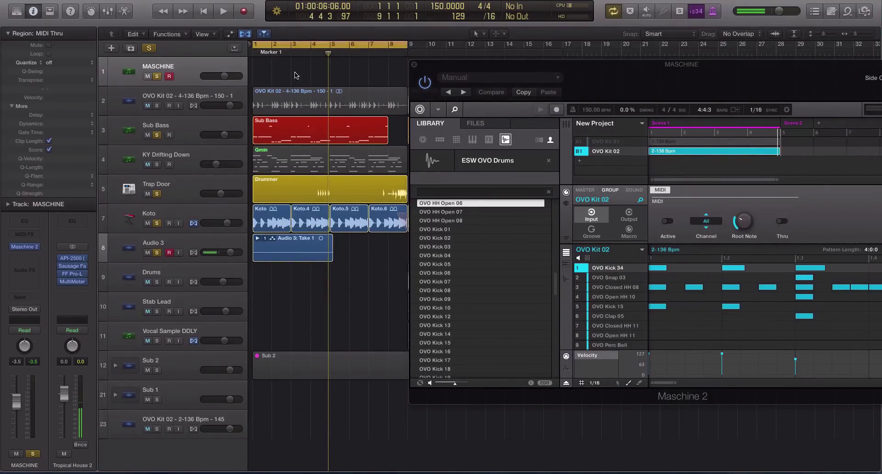
{"action": "left_click_drag", "start_coordinate": [444, 77], "coordinate": [472, 72]}
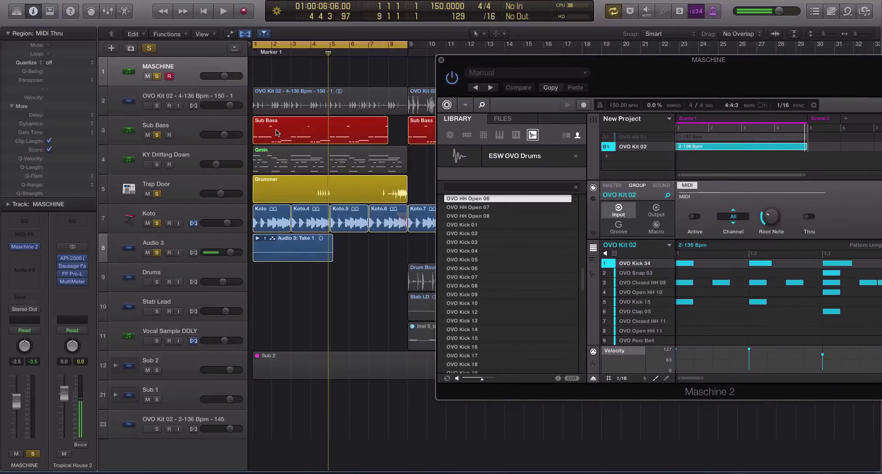
Delete the Audio 3: Take 1 region from the Audio 3 track
{"action": "left_click", "coordinate": [294, 238]}
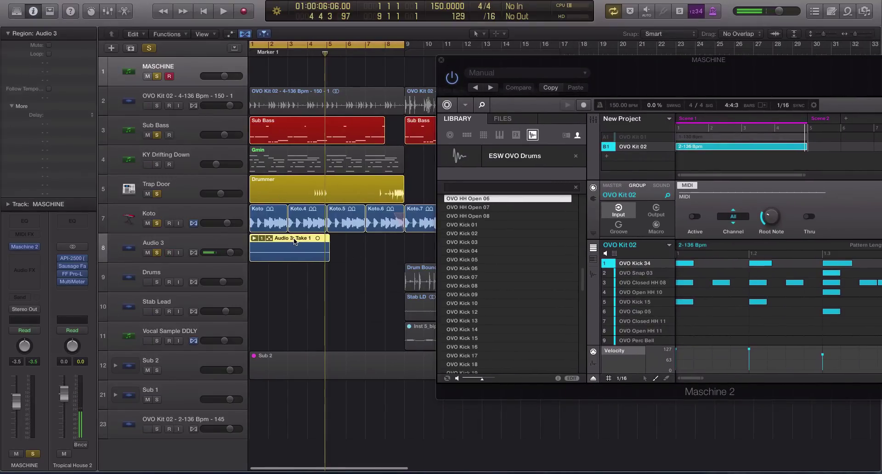
{"action": "key", "text": "Delete"}
{"action": "key", "text": "Return"}
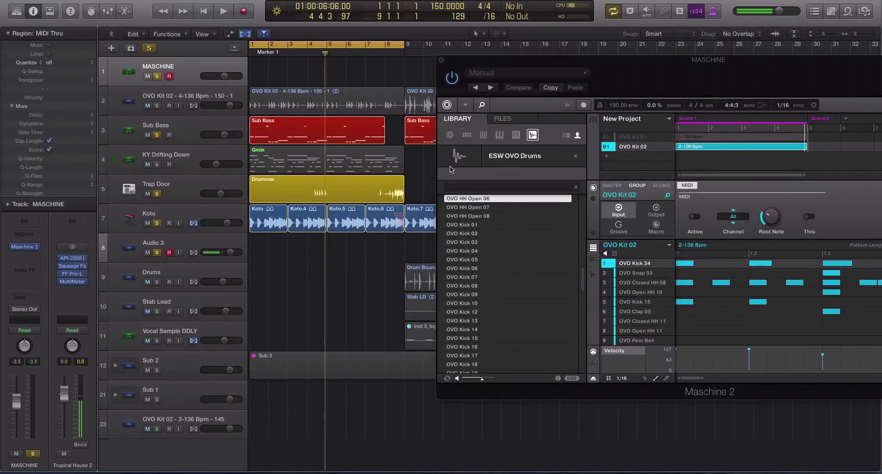
{"action": "left_click_drag", "start_coordinate": [581, 66], "coordinate": [387, 94]}
{"action": "left_click", "coordinate": [187, 59]}
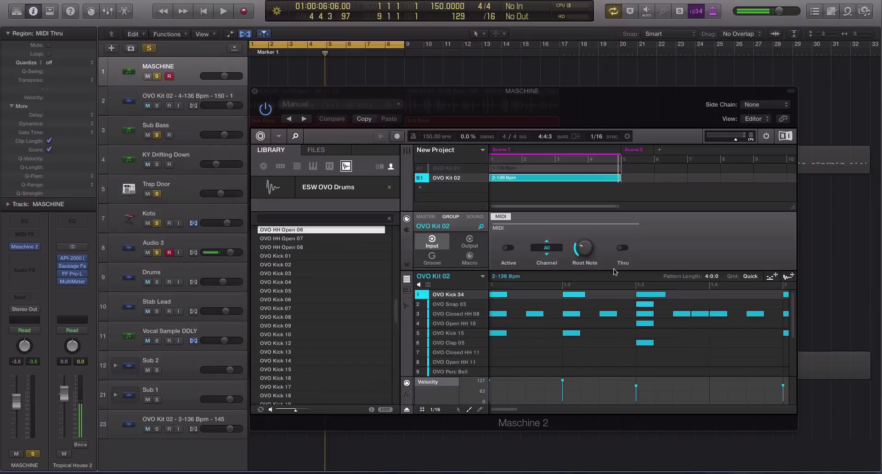
Play the arrangement with the Scene 1 drum pattern and check the output in the MultiMeter
{"action": "key", "text": "space"}
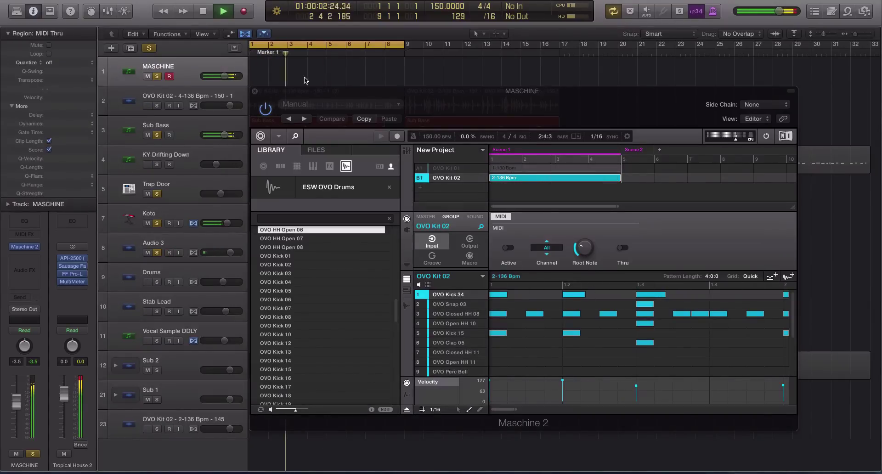
{"action": "left_click", "coordinate": [72, 279]}
{"action": "left_click", "coordinate": [70, 286]}
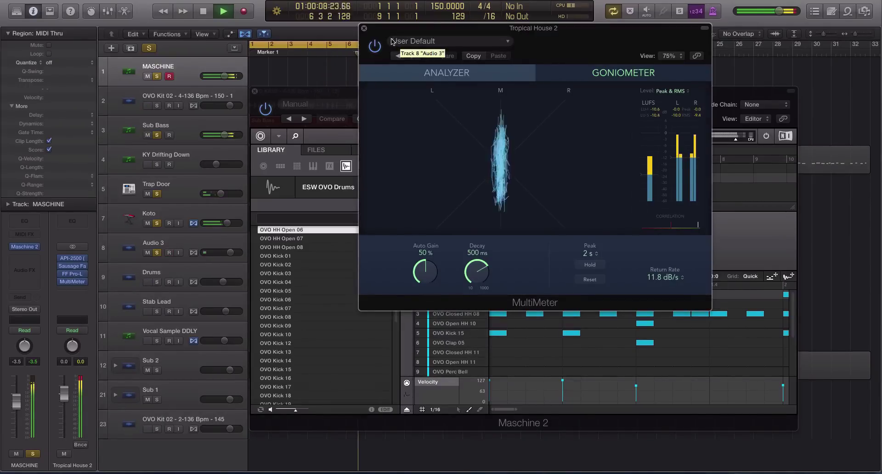
{"action": "left_click", "coordinate": [365, 29]}
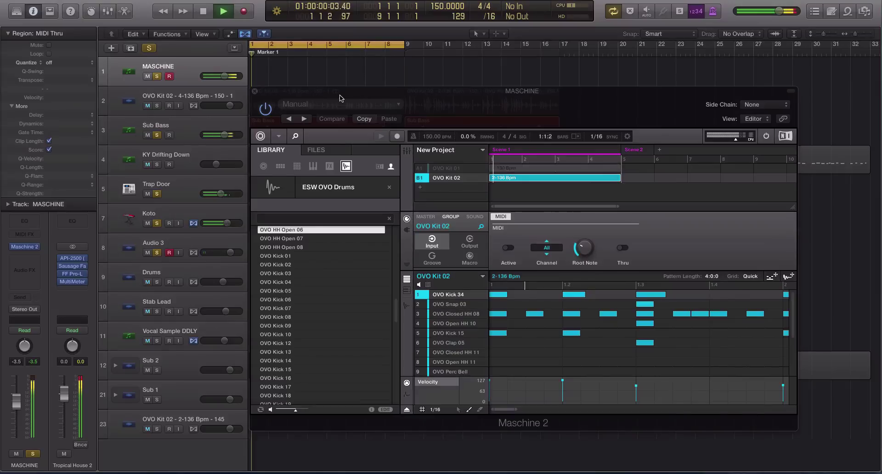
{"action": "key", "text": "space"}
Switch the Maschine instrument to the empty Scene 2 and play the start of the arrangement with it
{"action": "key", "text": "v"}
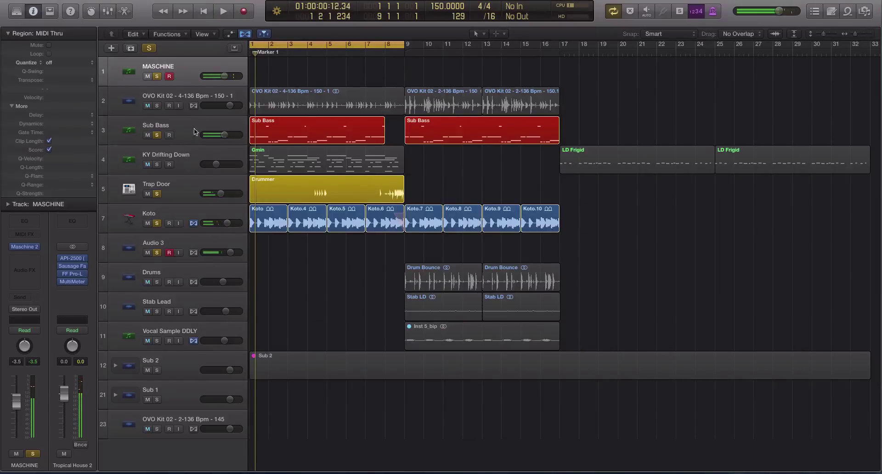
{"action": "left_click", "coordinate": [24, 247]}
{"action": "left_click_drag", "start_coordinate": [413, 99], "coordinate": [442, 105]}
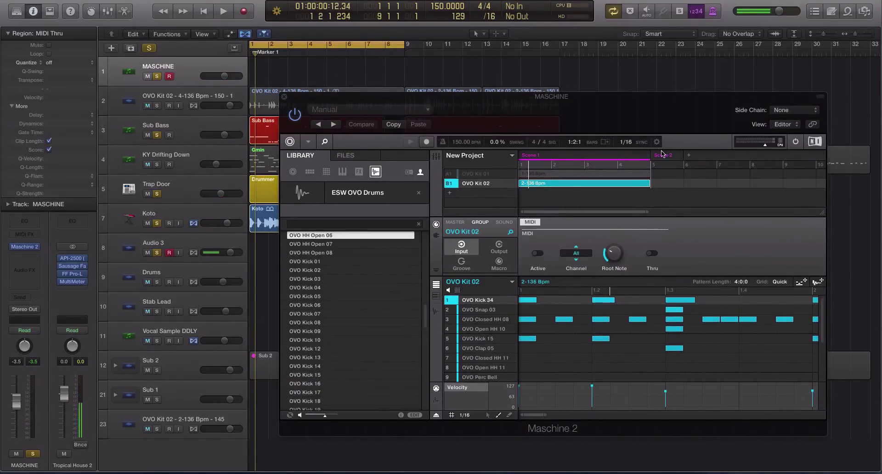
{"action": "left_click", "coordinate": [674, 159]}
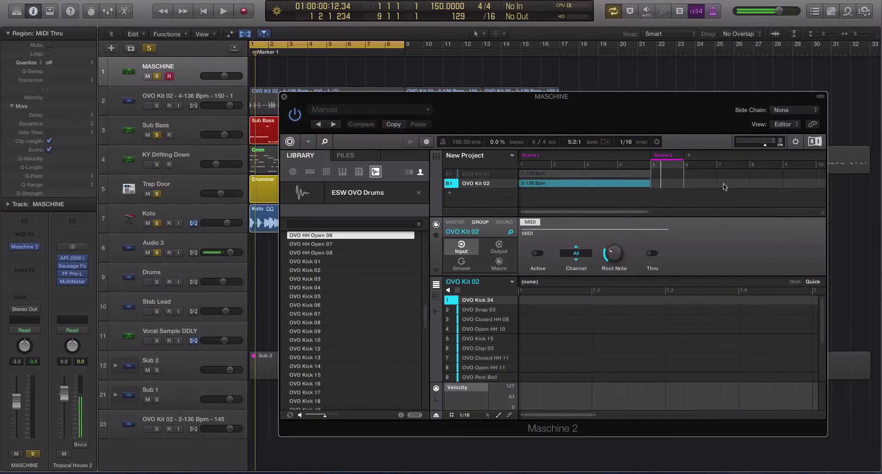
{"action": "left_click", "coordinate": [304, 75]}
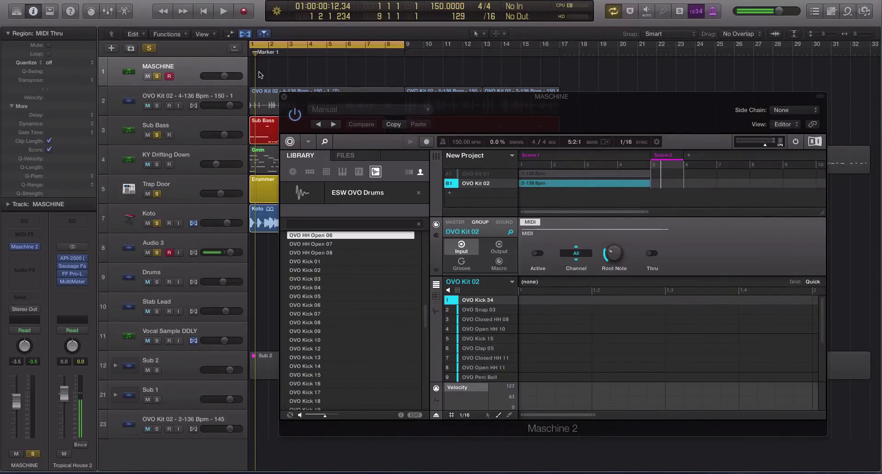
{"action": "key", "text": "space"}
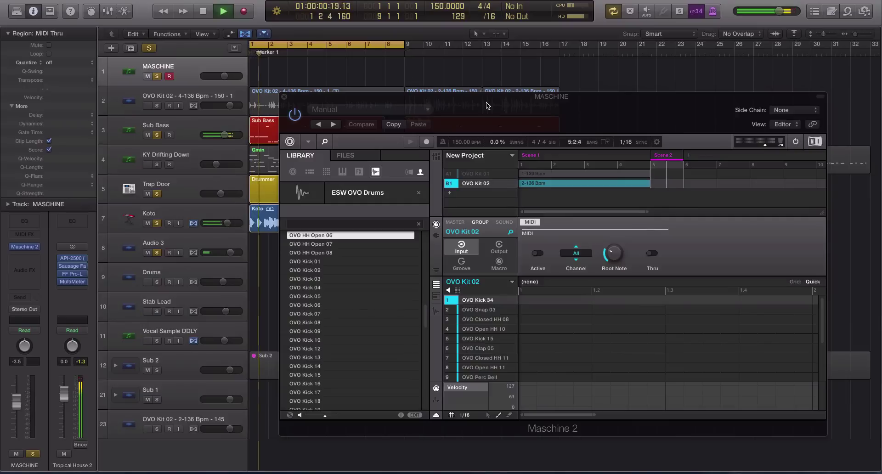
{"action": "key", "text": "space"}
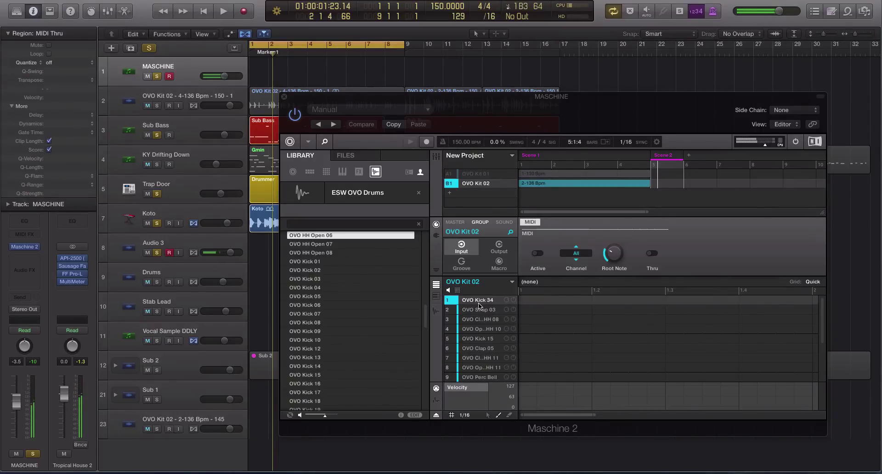
Audition the OVO Clap 05 and OVO Kick 34 sounds of OVO Kit 02
{"action": "left_click", "coordinate": [484, 348]}
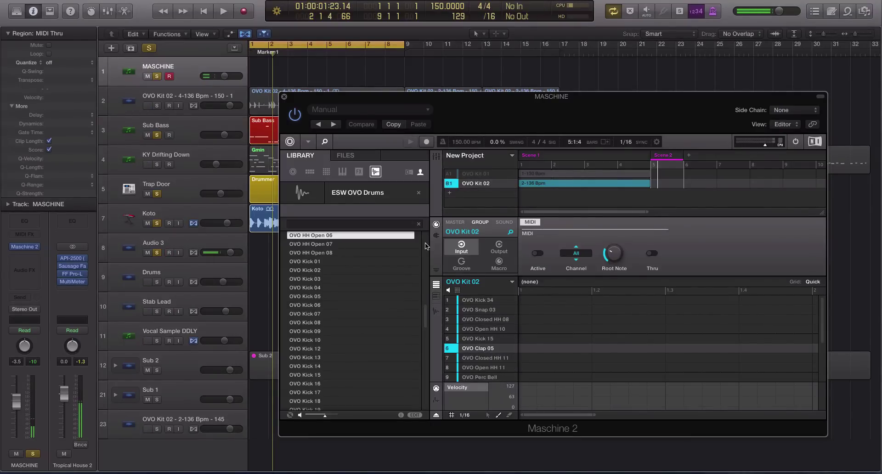
{"action": "left_click_drag", "start_coordinate": [327, 94], "coordinate": [300, 89]}
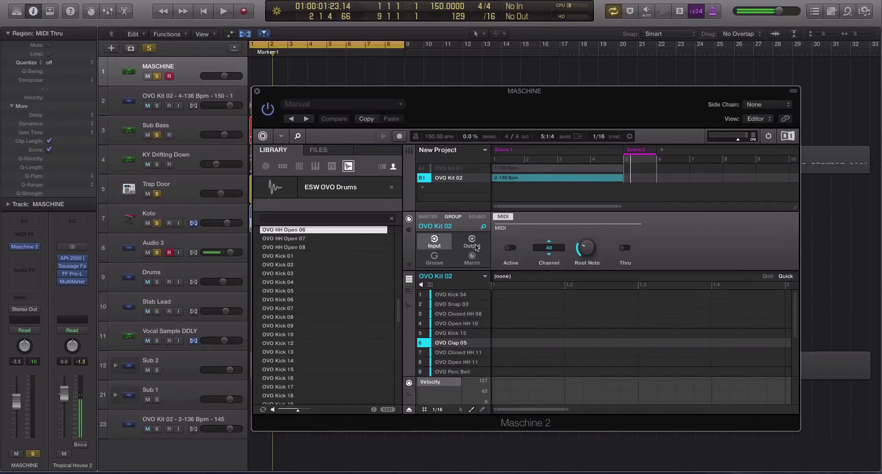
{"action": "left_click", "coordinate": [443, 296]}
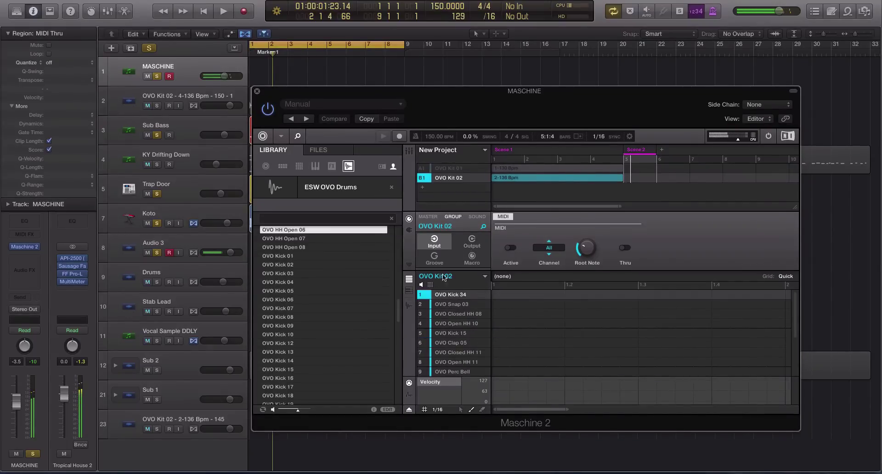
Activate MIDI input for the OVO Kit 02 group and adjust its root note
{"action": "left_click", "coordinate": [409, 230]}
{"action": "left_click", "coordinate": [410, 221]}
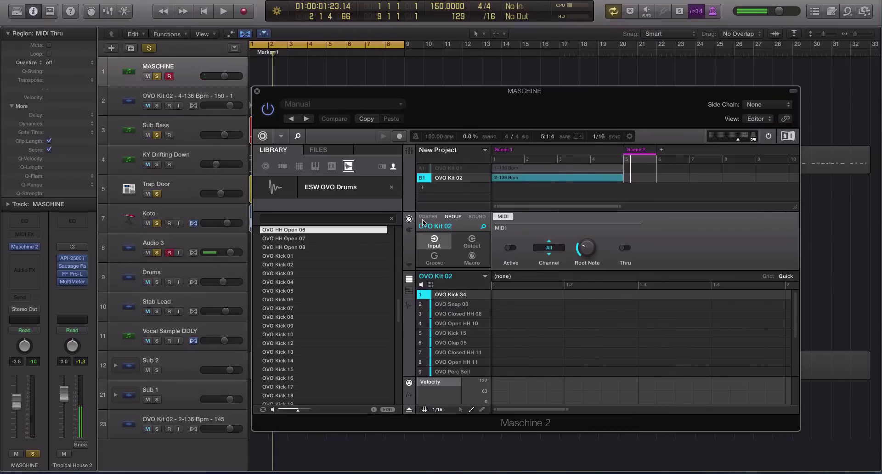
{"action": "left_click", "coordinate": [428, 217]}
{"action": "left_click", "coordinate": [449, 219]}
{"action": "left_click", "coordinate": [510, 248]}
{"action": "left_click", "coordinate": [511, 248]}
{"action": "left_click", "coordinate": [410, 231]}
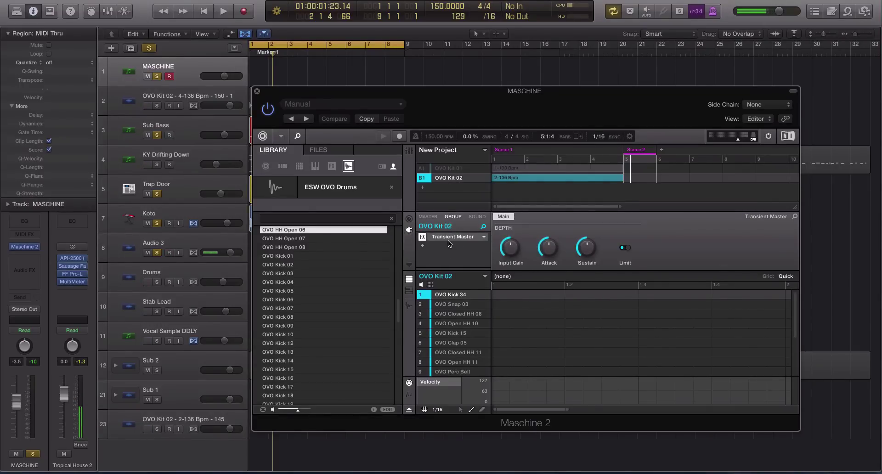
{"action": "mouse_move", "coordinate": [444, 296]}
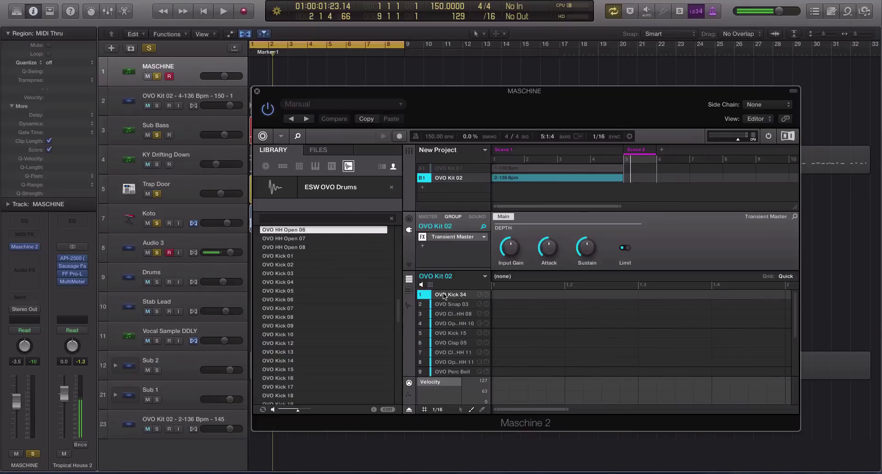
{"action": "left_click", "coordinate": [409, 219]}
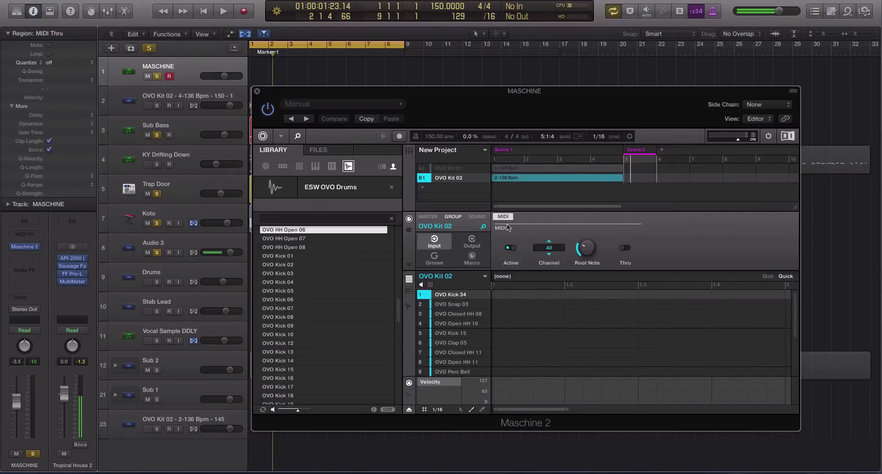
{"action": "mouse_move", "coordinate": [584, 254]}
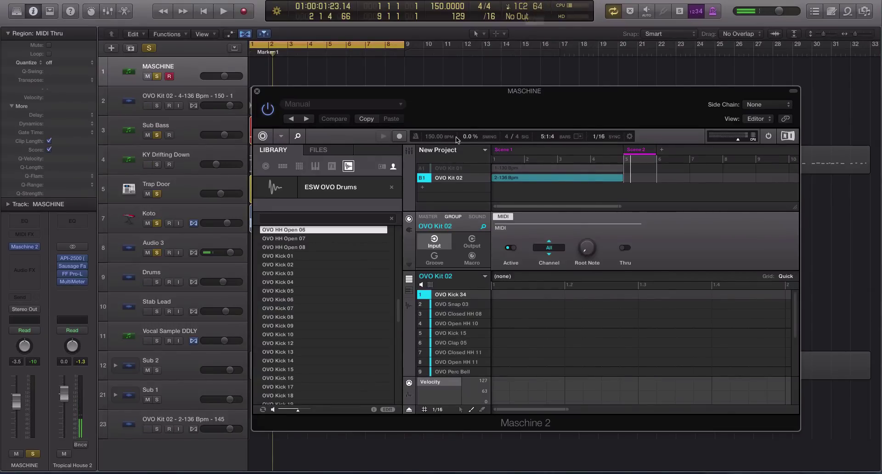
{"action": "left_click_drag", "start_coordinate": [588, 248], "coordinate": [587, 239]}
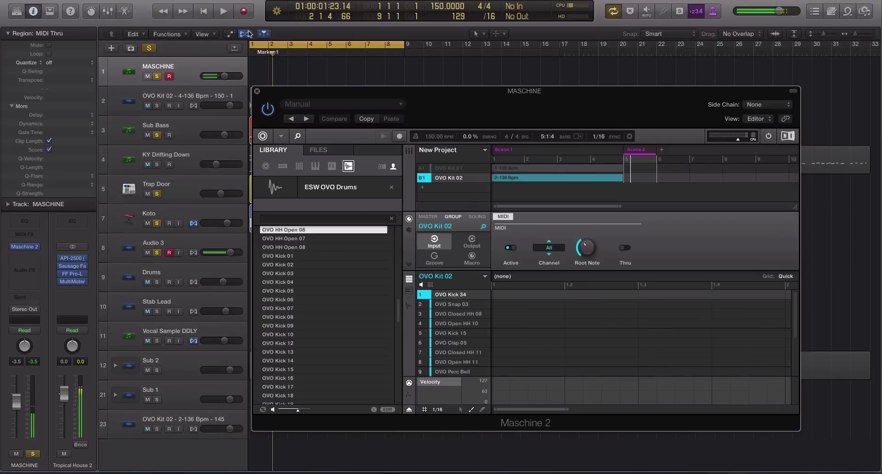
Record a four-bar MIDI drum pattern on the MASCHINE track, starting at bar 1
{"action": "left_click_drag", "start_coordinate": [266, 91], "coordinate": [399, 75]}
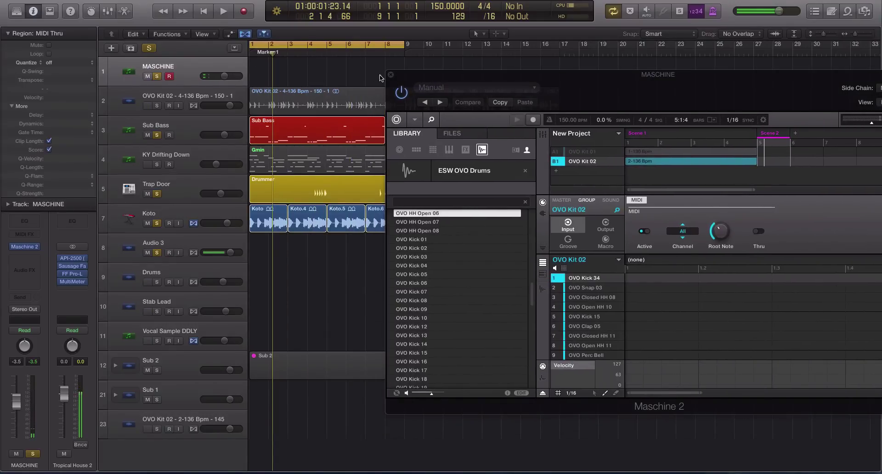
{"action": "scroll", "coordinate": [310, 79], "scroll_direction": "right", "scroll_amount": 1}
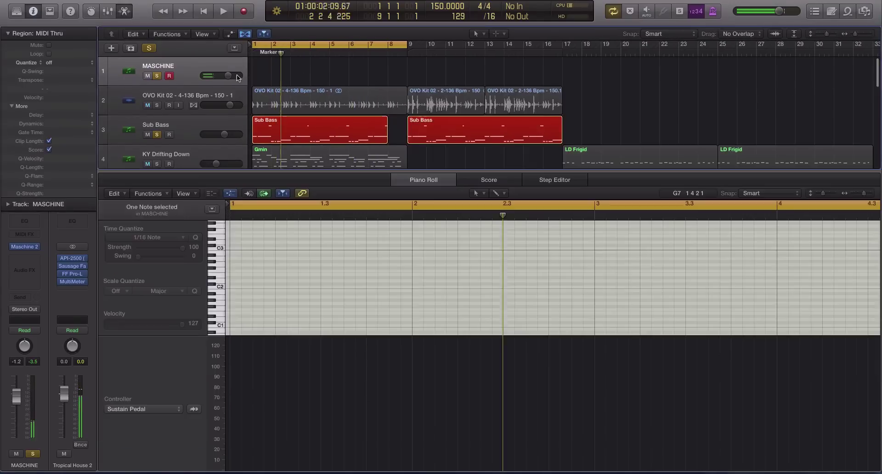
{"action": "key", "text": "r"}
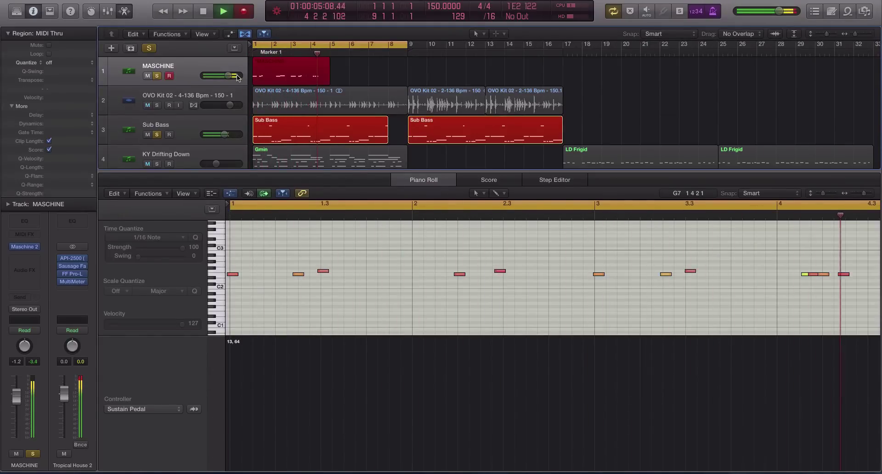
{"action": "key", "text": "space"}
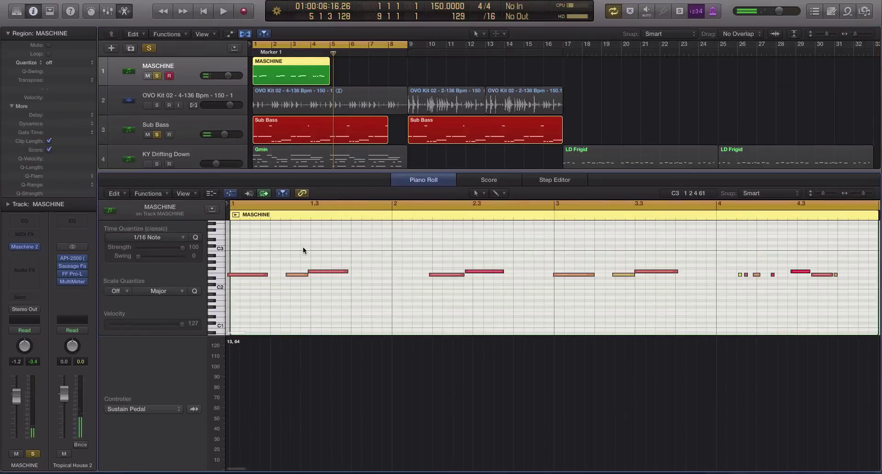
Quantize the recorded MASCHINE notes to 1/16 Note and play the region back
{"action": "left_click", "coordinate": [196, 237]}
{"action": "key", "text": "space"}
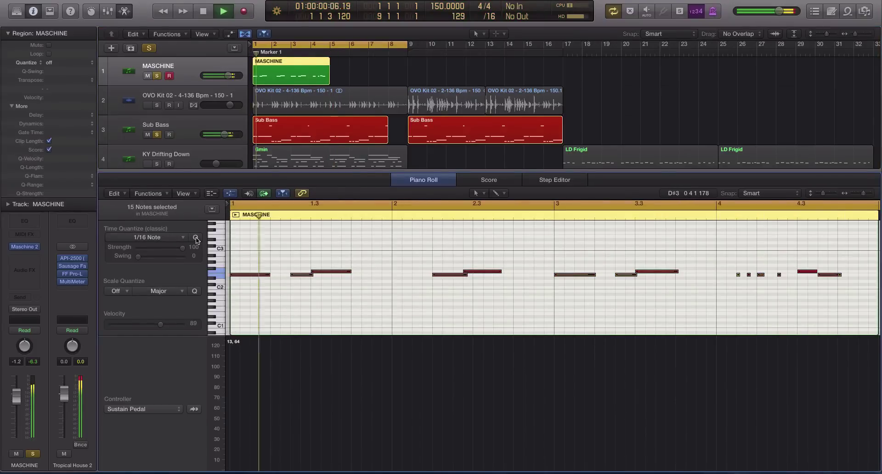
Stop playback and move the upper note in bar 2 of the MASCHINE region onto beat 3
{"action": "left_click", "coordinate": [418, 280]}
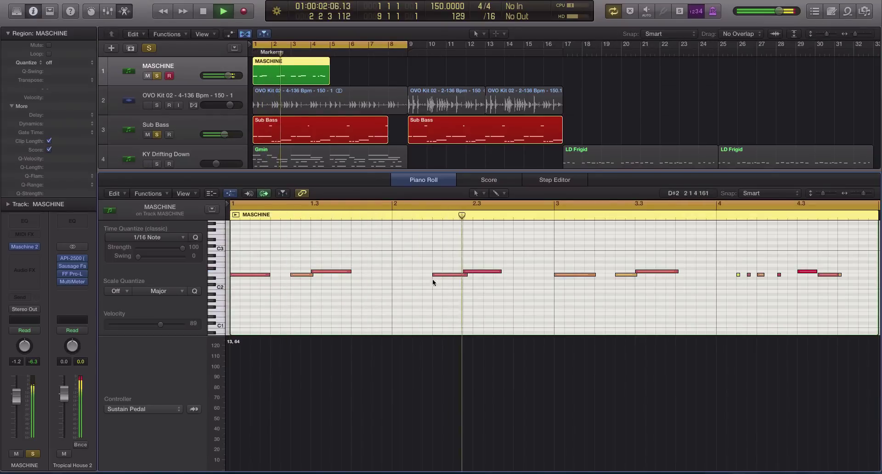
{"action": "key", "text": "space"}
{"action": "left_click", "coordinate": [480, 271]}
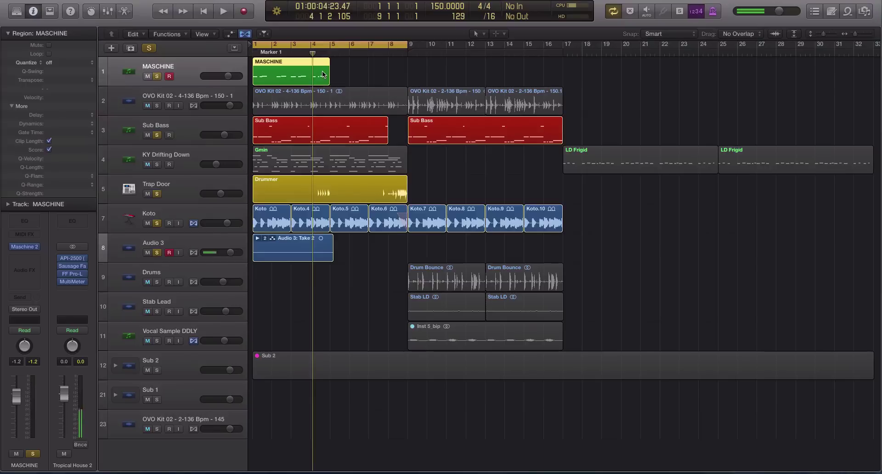
Close the Piano Roll and overdub a C#2 drum part across the four-bar MASCHINE region, starting at bar 1
{"action": "left_click", "coordinate": [353, 73]}
{"action": "left_click", "coordinate": [258, 64]}
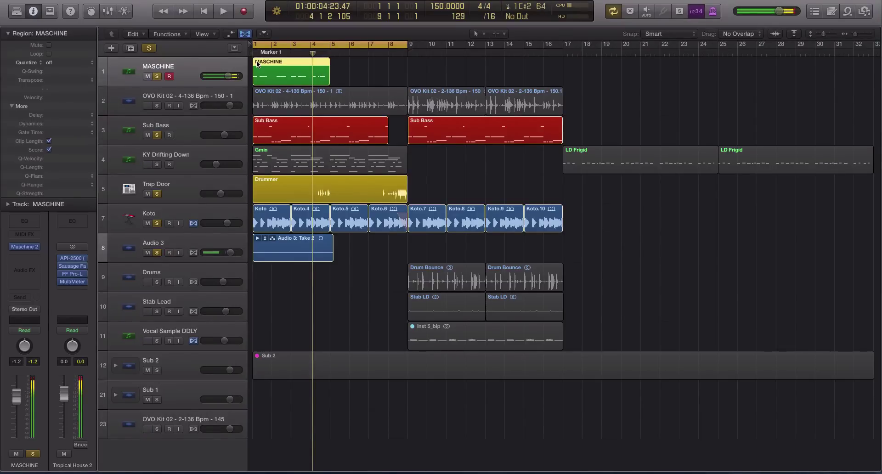
{"action": "key", "text": "r"}
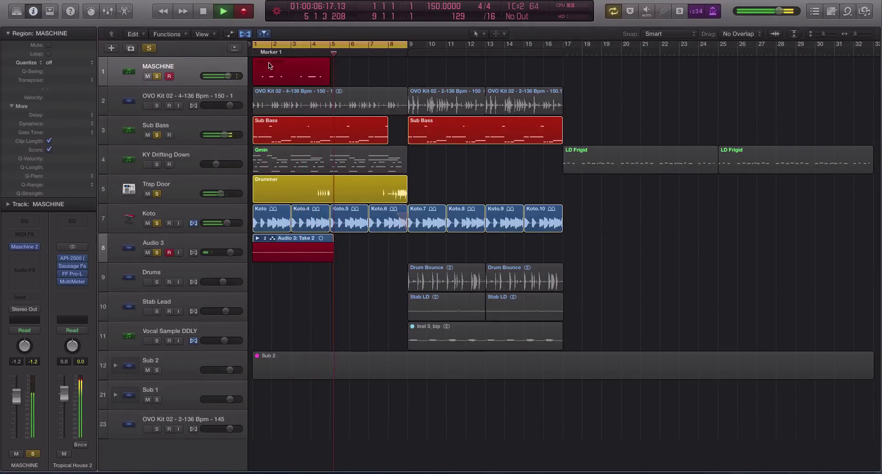
{"action": "key", "text": "space"}
Reopen the MASCHINE region's notes and quantize all the C#2 notes to 1/16 Note during playback
{"action": "double_click", "coordinate": [277, 65]}
{"action": "key", "text": "space"}
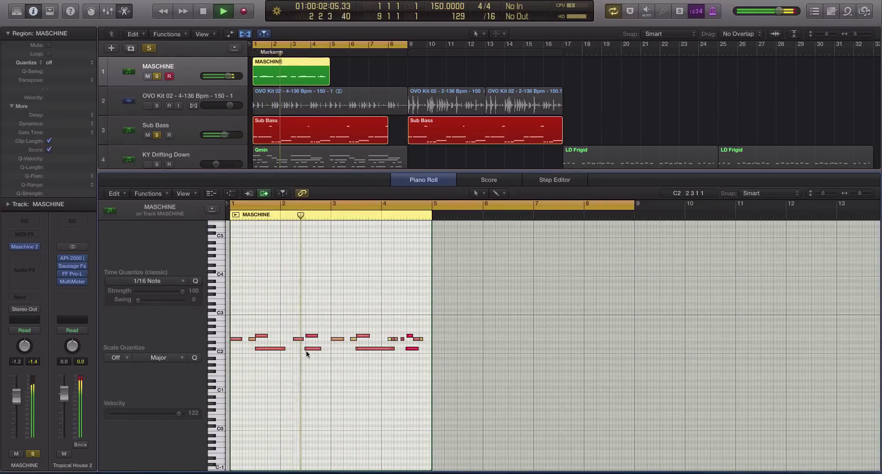
{"action": "left_click_drag", "start_coordinate": [305, 349], "coordinate": [307, 349]}
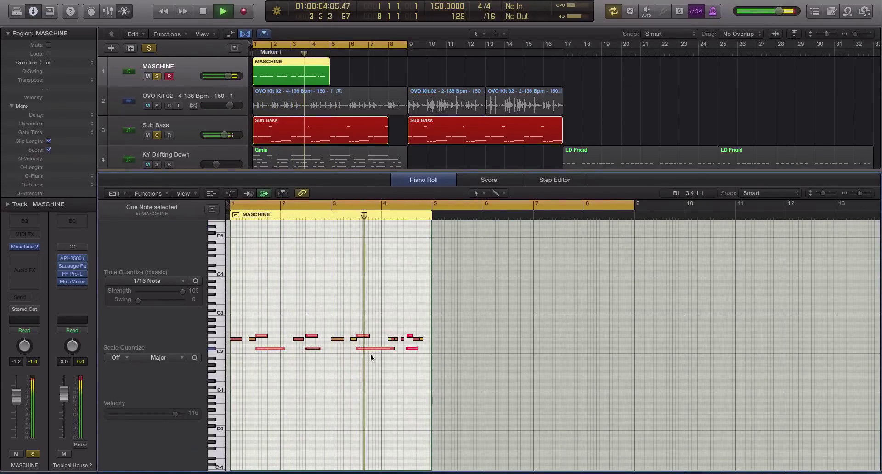
{"action": "left_click_drag", "start_coordinate": [382, 359], "coordinate": [253, 346]}
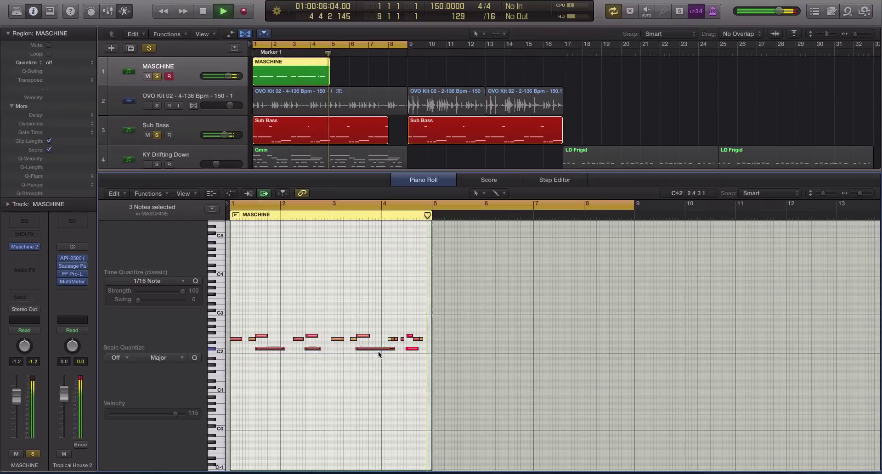
{"action": "left_click", "coordinate": [414, 349], "text": "shift"}
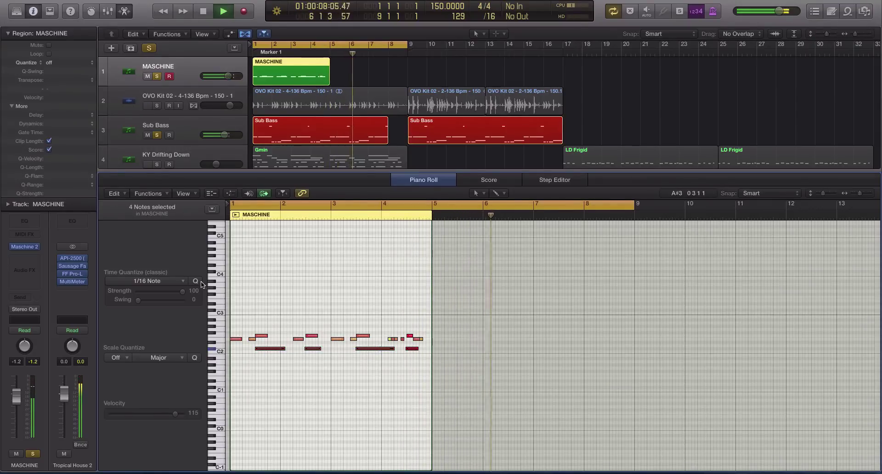
{"action": "left_click", "coordinate": [196, 282]}
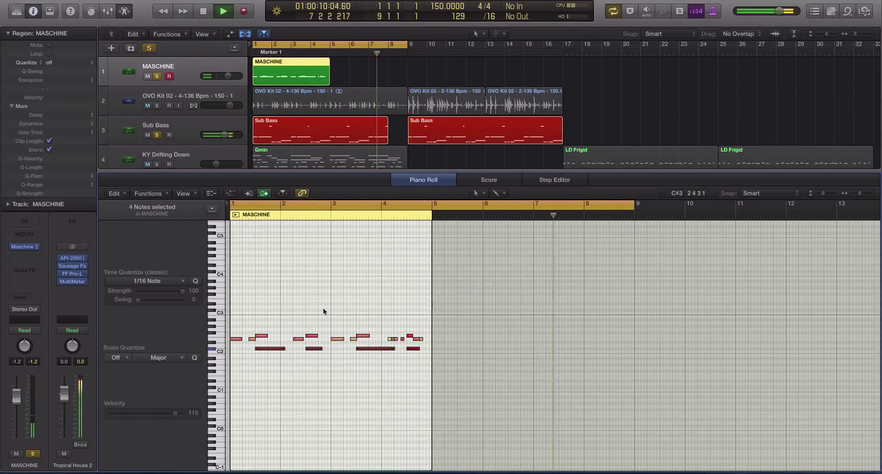
{"action": "key", "text": "space"}
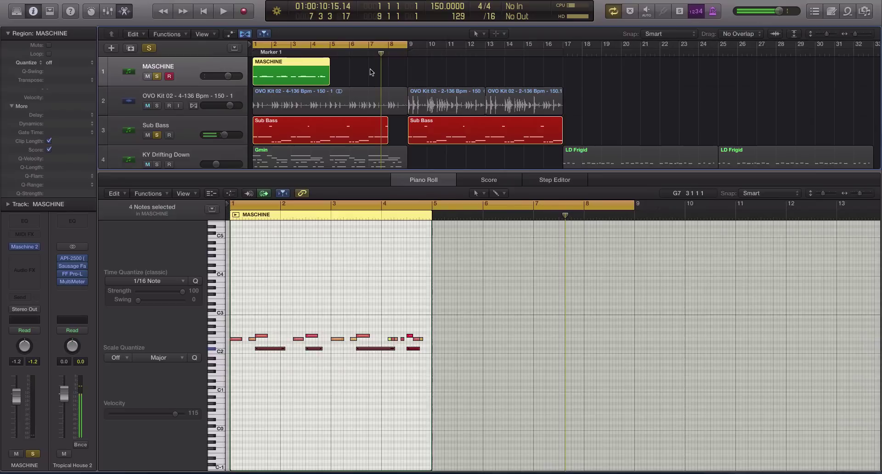
{"action": "key", "text": "Return"}
{"action": "key", "text": "r"}
{"action": "left_click", "coordinate": [298, 71]}
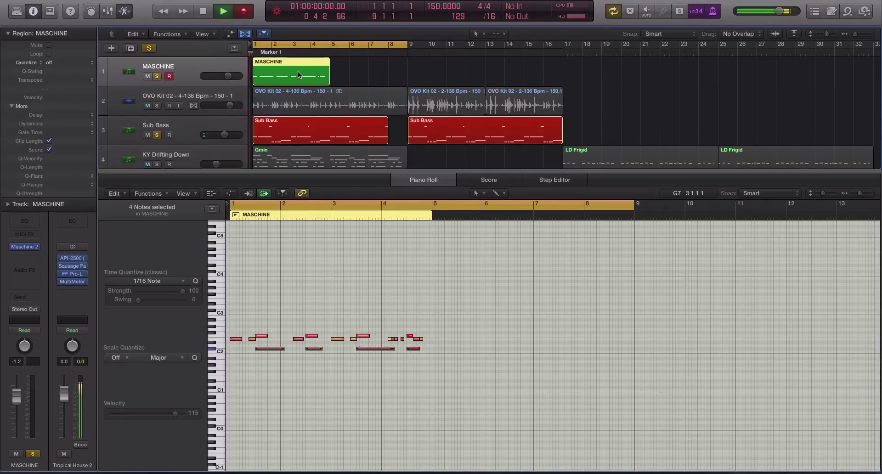
{"action": "key", "text": "space"}
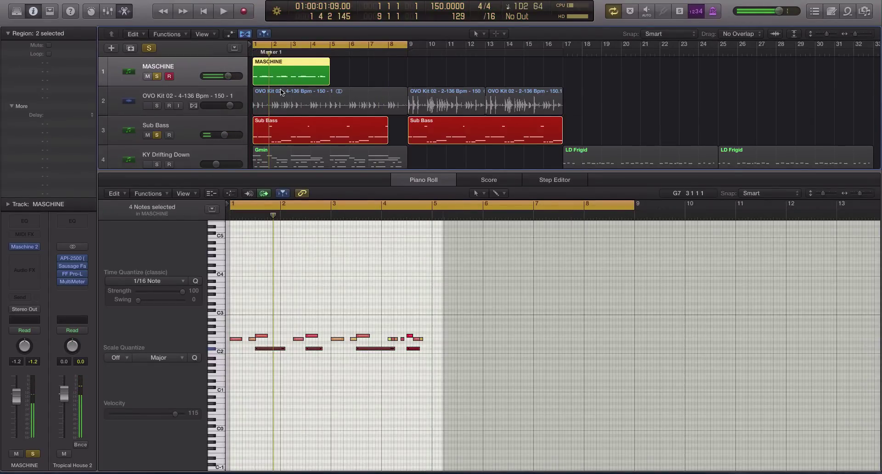
Overdub a four-bar D2 drum part into the MASCHINE region, starting at bar 1
{"action": "key", "text": "Return"}
{"action": "key", "text": "r"}
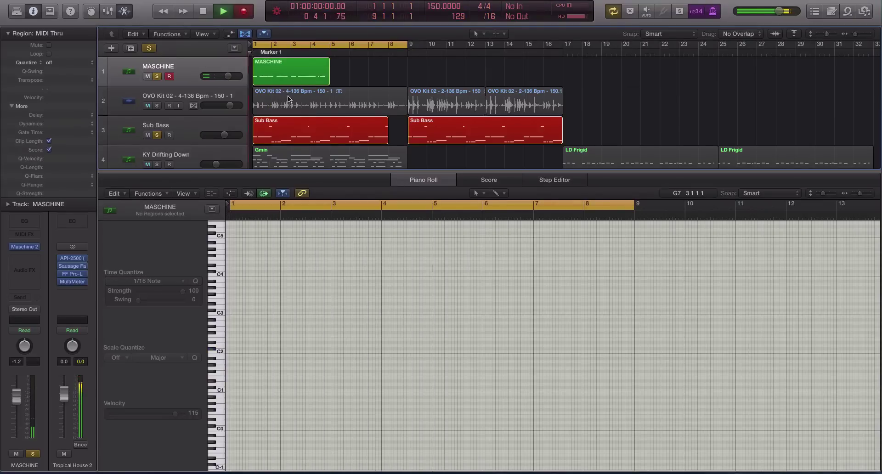
{"action": "left_click", "coordinate": [288, 70]}
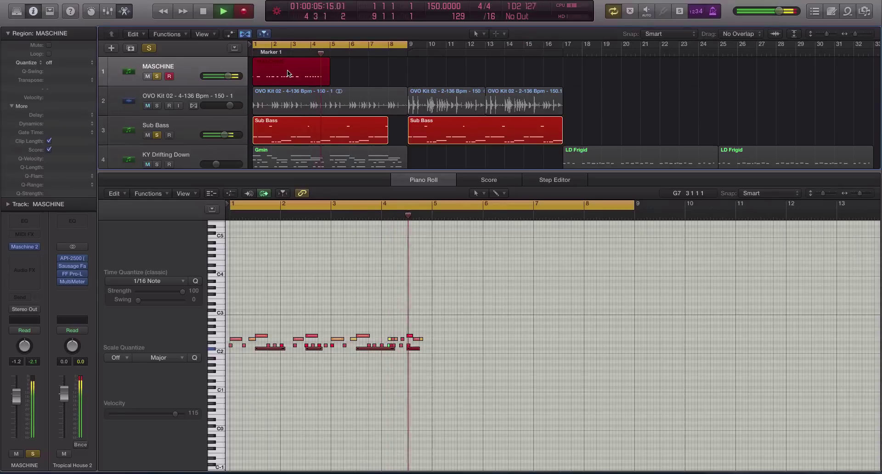
{"action": "key", "text": "space"}
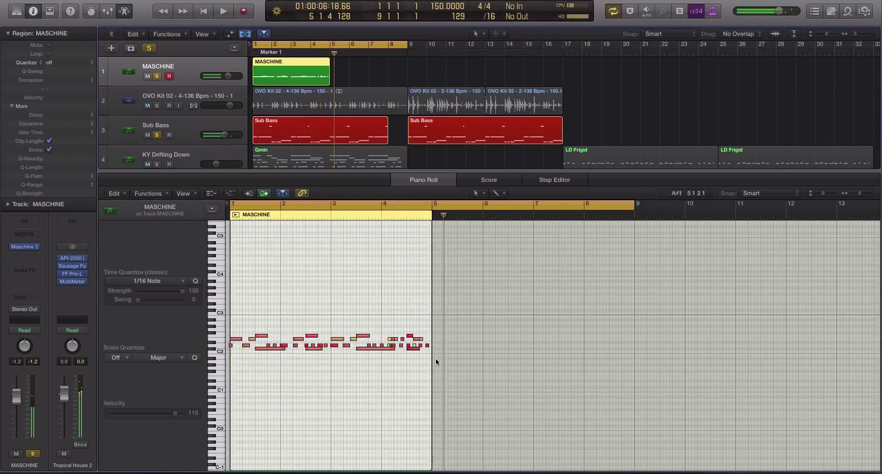
Select all the overdubbed D2 notes, quantize them to 1/64 Note and play the region back
{"action": "left_click", "coordinate": [425, 343]}
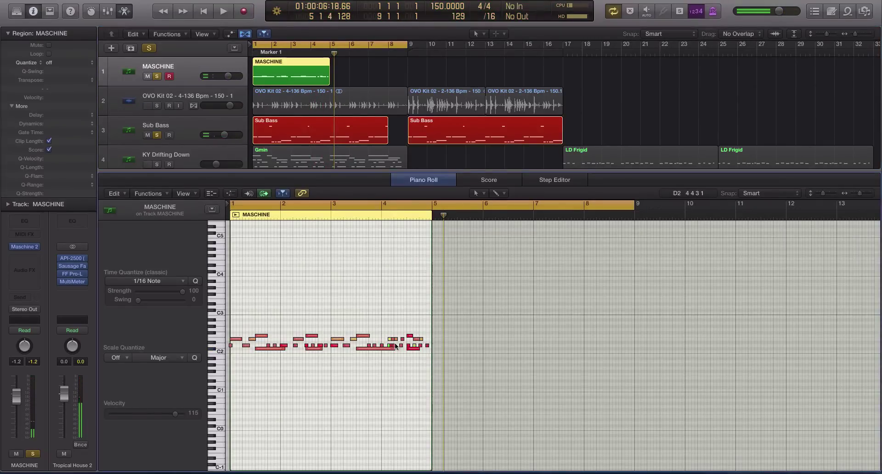
{"action": "left_click_drag", "start_coordinate": [362, 345], "coordinate": [229, 345]}
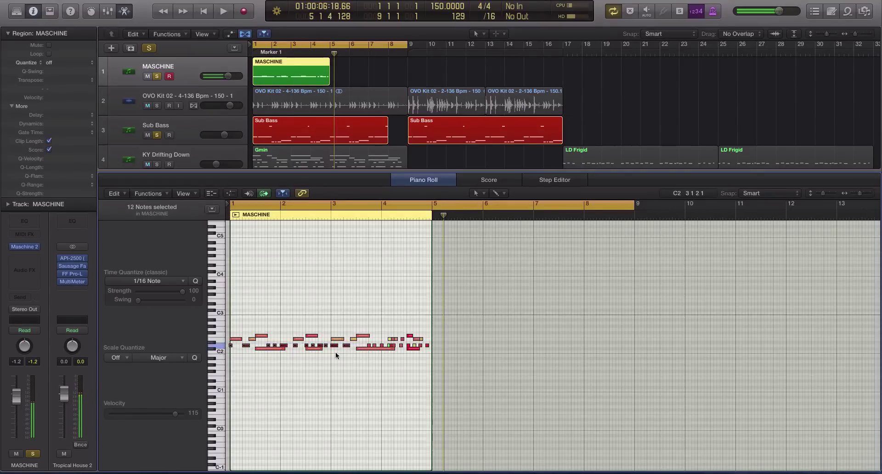
{"action": "left_click_drag", "start_coordinate": [362, 344], "coordinate": [400, 345]}
{"action": "left_click", "coordinate": [183, 280]}
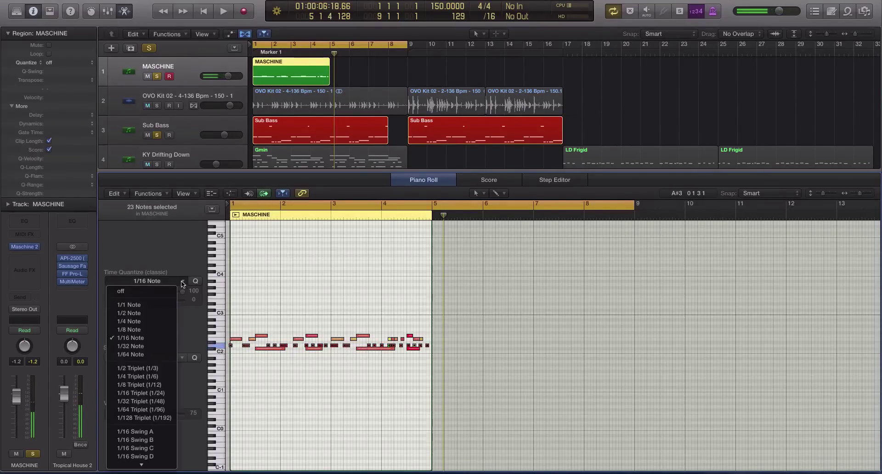
{"action": "left_click", "coordinate": [164, 354]}
{"action": "key", "text": "space"}
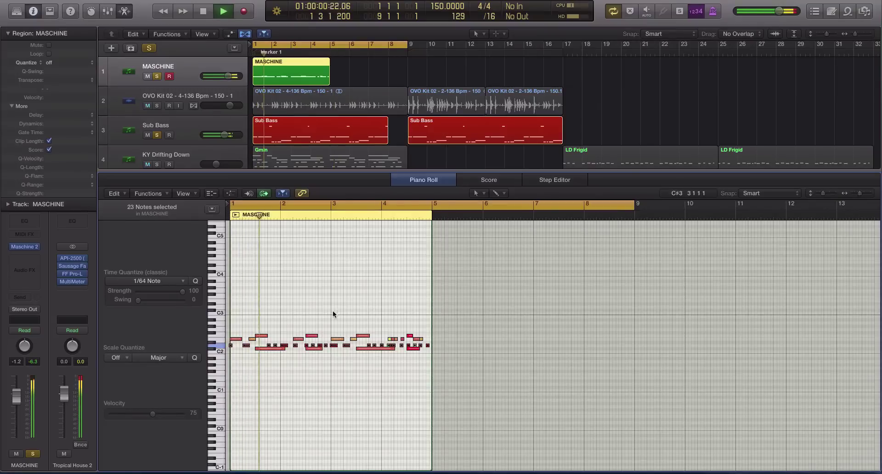
{"action": "left_click", "coordinate": [336, 311]}
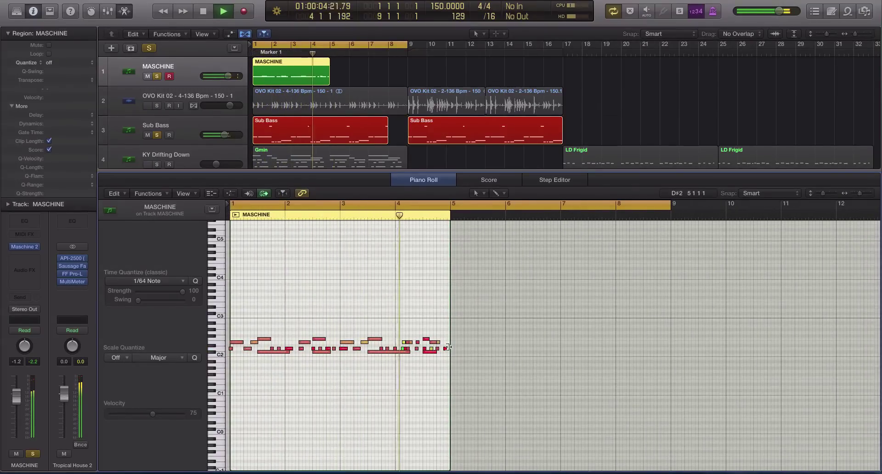
{"action": "key", "text": "space"}
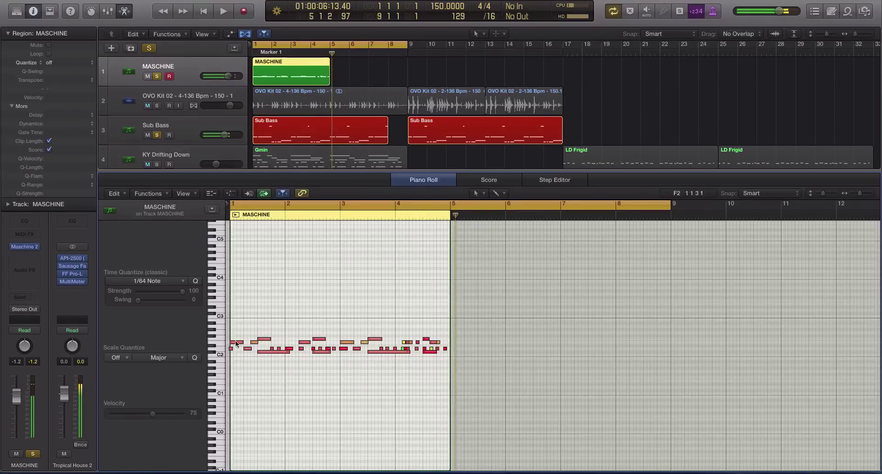
Delete the recorded MASCHINE region from the MASCHINE track
{"action": "left_click", "coordinate": [339, 56]}
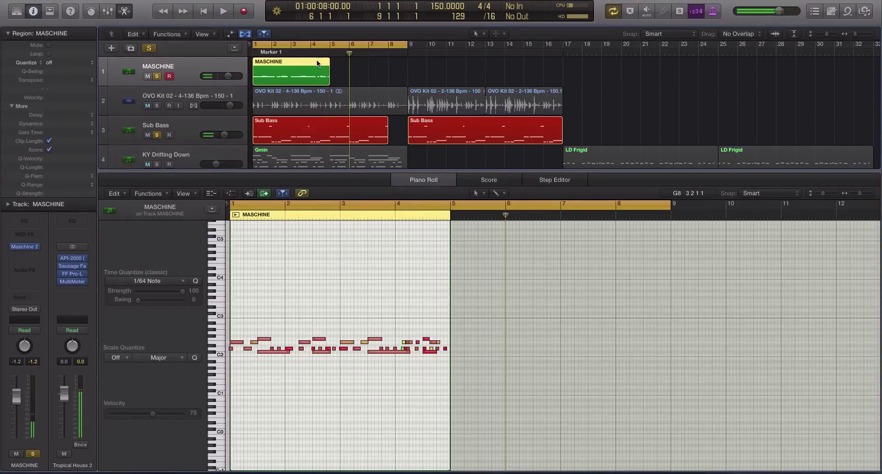
{"action": "left_click", "coordinate": [337, 64]}
{"action": "left_click", "coordinate": [292, 54]}
{"action": "left_click", "coordinate": [307, 70]}
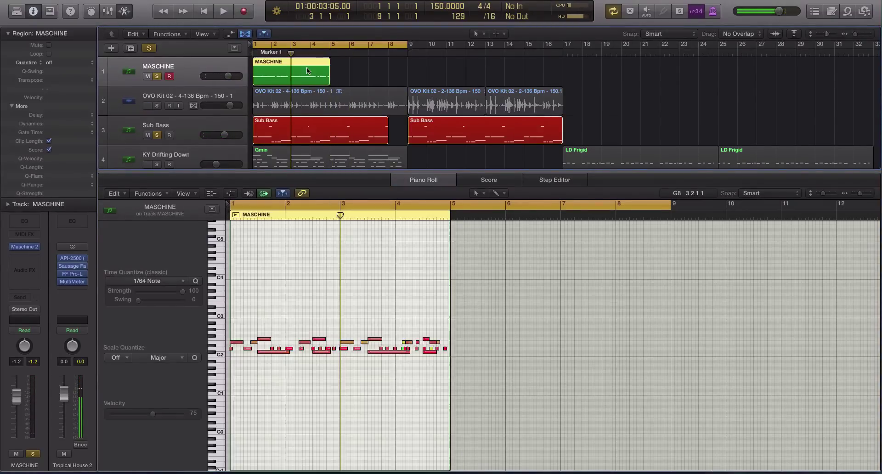
{"action": "key", "text": "Delete"}
Open the Maschine 2 plug-in, select the 2-136 Bpm pattern of Scene 1, reposition the plug-in window and show the mixer
{"action": "left_click", "coordinate": [30, 248]}
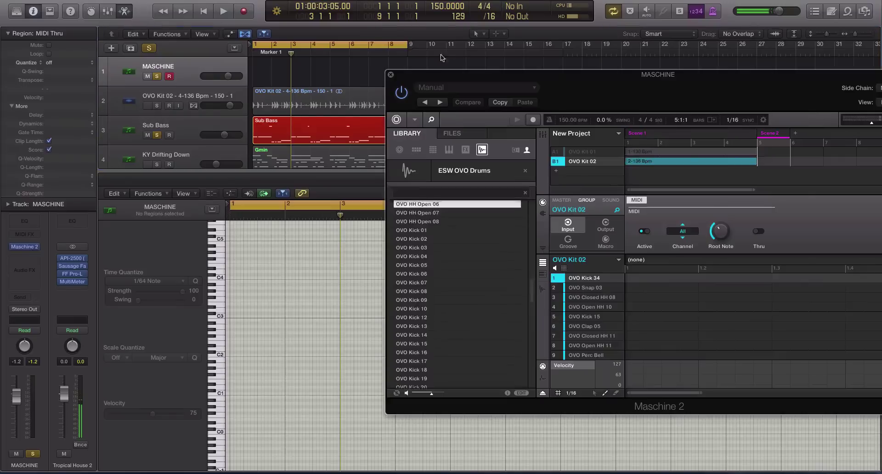
{"action": "left_click", "coordinate": [655, 161]}
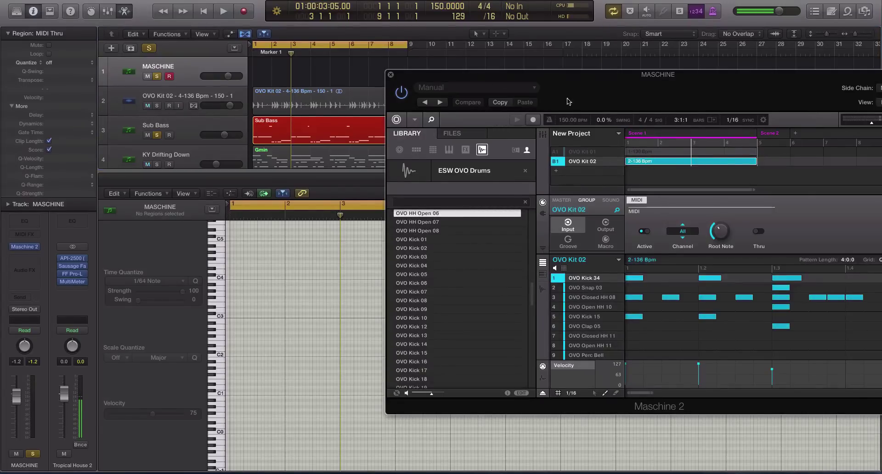
{"action": "left_click_drag", "start_coordinate": [569, 101], "coordinate": [452, 39]}
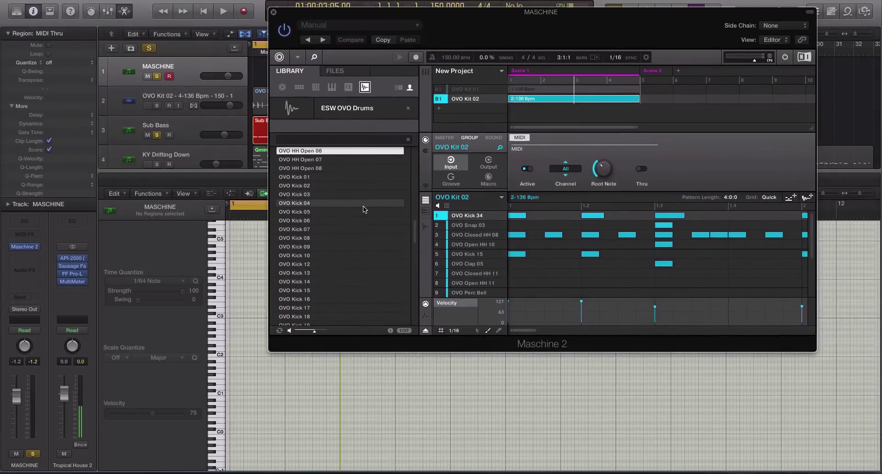
{"action": "key", "text": "x"}
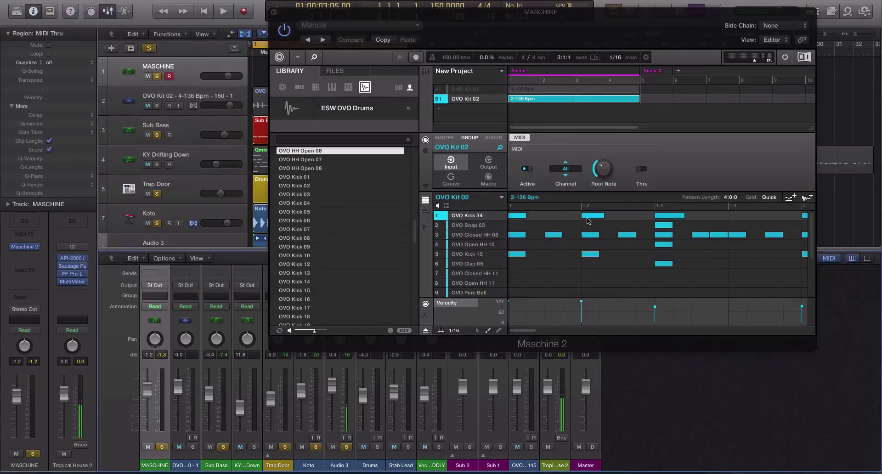
Set the OVO Kit 02 group's MIDI batch setup to Sounds to MIDI Notes
{"action": "right_click", "coordinate": [457, 200]}
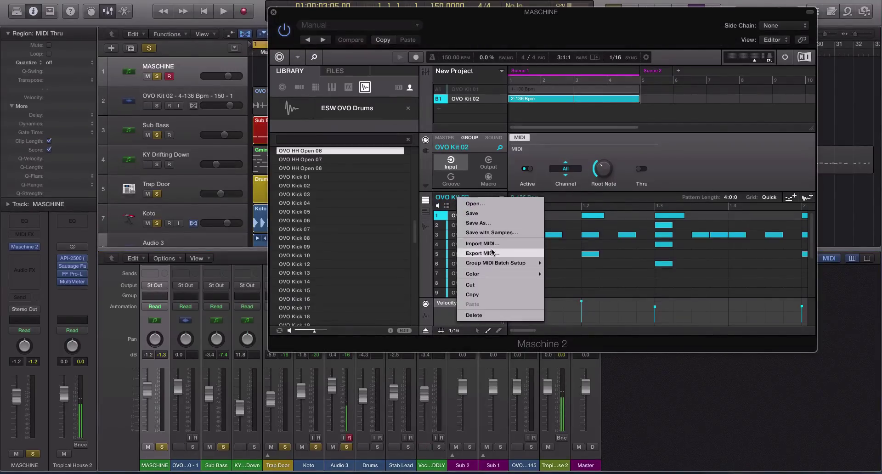
{"action": "mouse_move", "coordinate": [492, 261]}
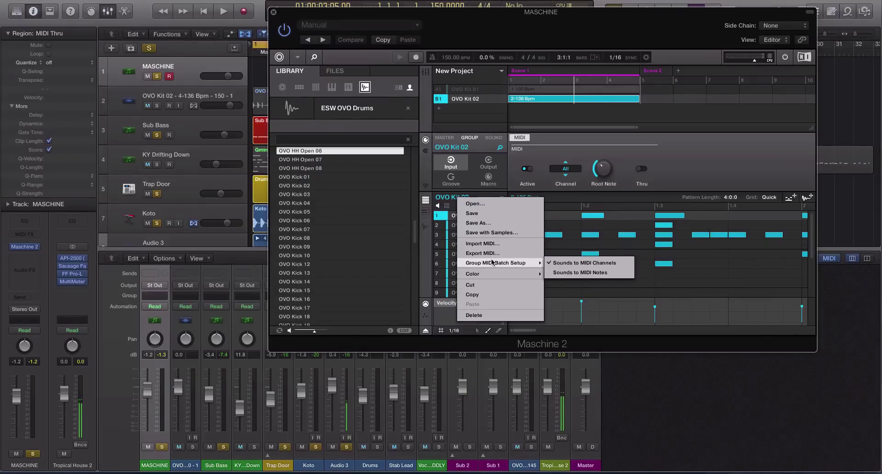
{"action": "left_click", "coordinate": [581, 273]}
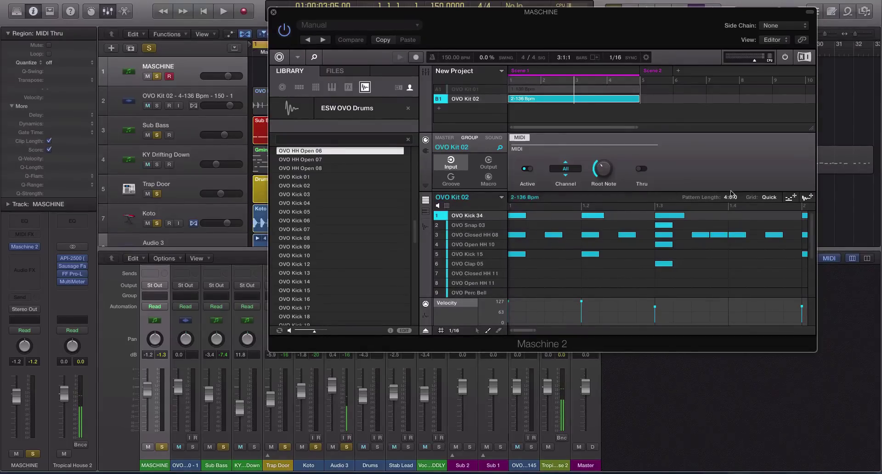
Bring the 2-136 Bpm pattern's MIDI onto the MASCHINE track without importing tempo, and place the region at bar 1
{"action": "left_click_drag", "start_coordinate": [473, 17], "coordinate": [115, 151]}
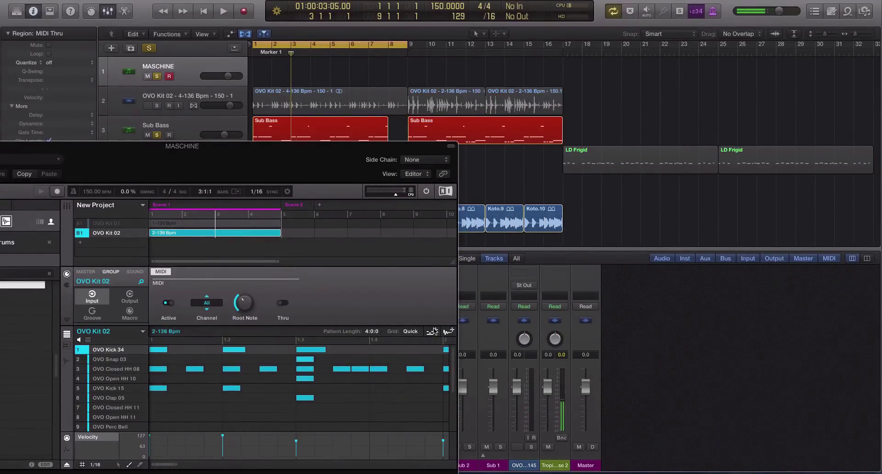
{"action": "left_click_drag", "start_coordinate": [435, 330], "coordinate": [264, 64]}
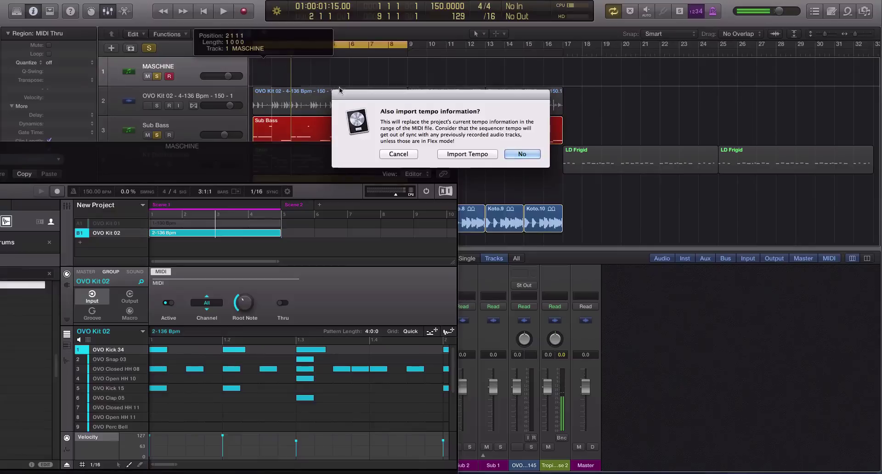
{"action": "key", "text": "Return"}
{"action": "left_click_drag", "start_coordinate": [323, 78], "coordinate": [303, 75]}
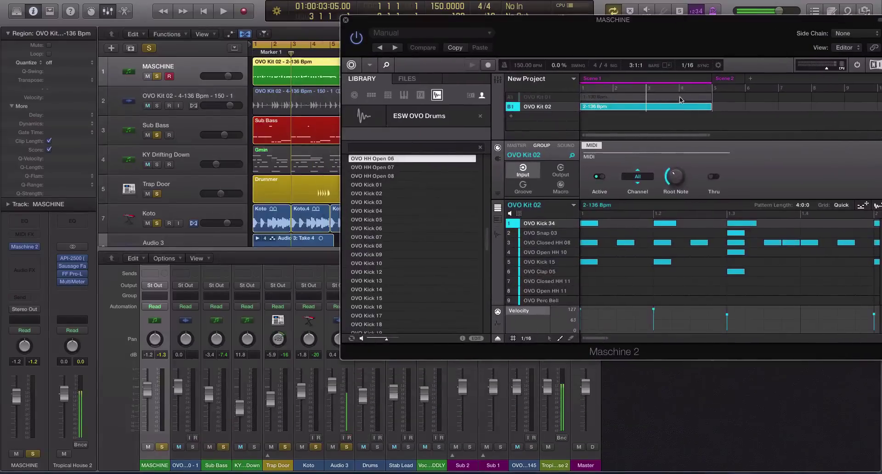
Switch Maschine to the empty Scene 2 and select the imported OVO Kit 02 region on the MASCHINE track
{"action": "left_click", "coordinate": [725, 79]}
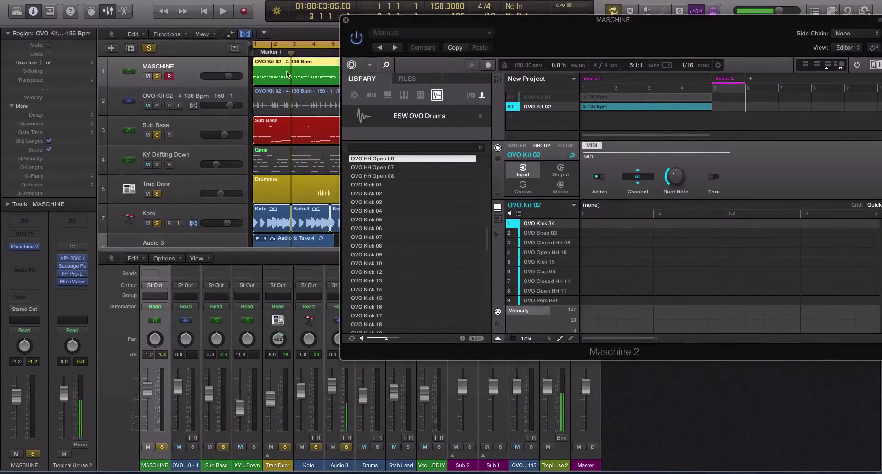
{"action": "left_click", "coordinate": [267, 81]}
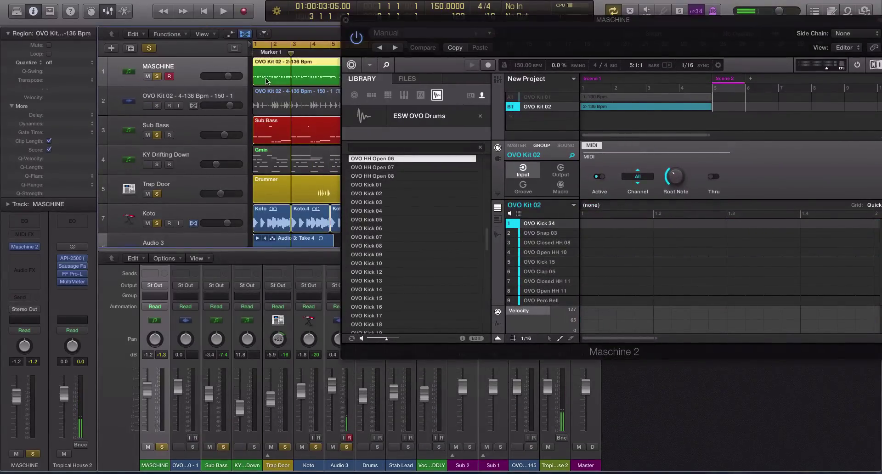
Mute the imported OVO Kit 02 region, play the arrangement from bar 1 without it, and unmute the region
{"action": "key", "text": "ctrl+m"}
{"action": "scroll", "coordinate": [266, 80], "scroll_direction": "down", "scroll_amount": 1}
{"action": "key", "text": "space"}
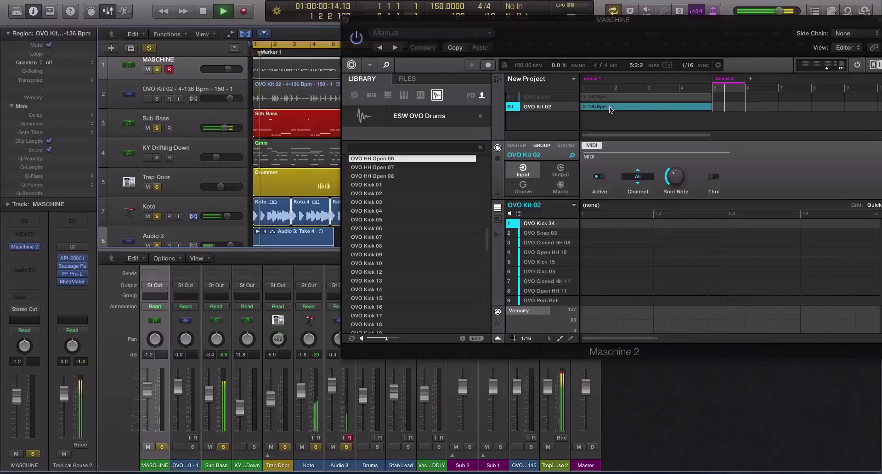
{"action": "key", "text": "space"}
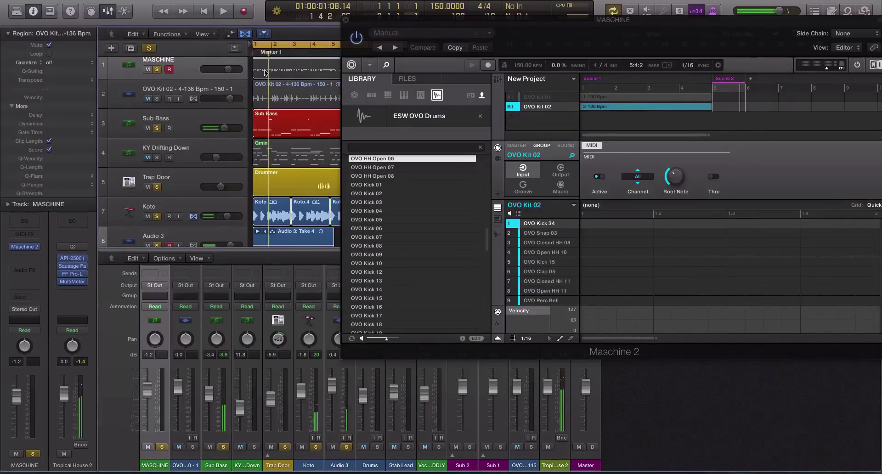
{"action": "key", "text": "ctrl+m"}
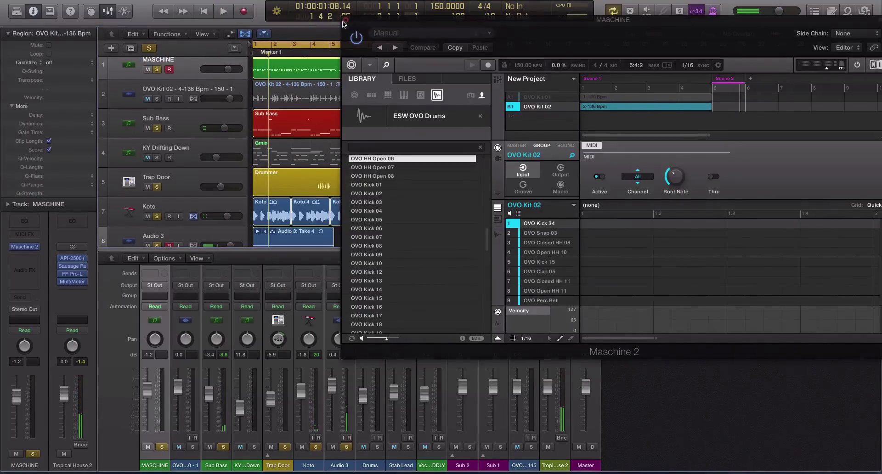
Close the Maschine 2 plug-in window and hide the mixer
{"action": "left_click", "coordinate": [347, 22]}
{"action": "key", "text": "x"}
{"action": "scroll", "coordinate": [283, 95], "scroll_direction": "down", "scroll_amount": 1}
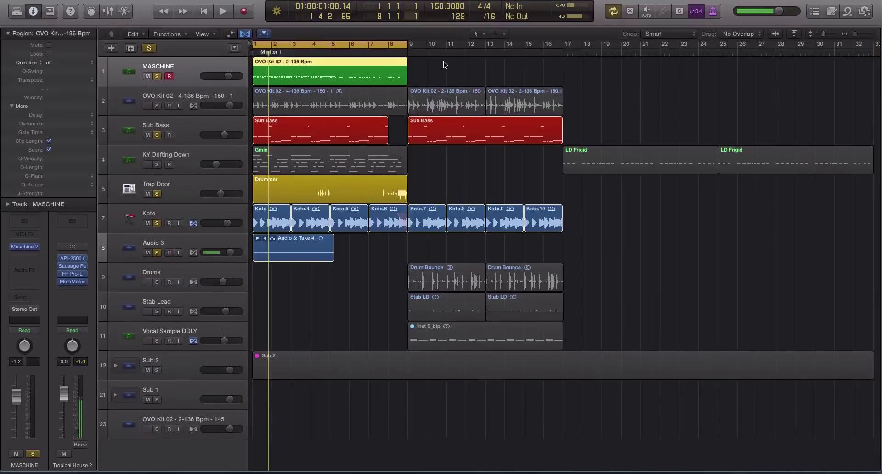
Play the arrangement with the imported drums and open the OVO Kit 02 - 2-136 Bpm region in the Piano Roll
{"action": "key", "text": "space"}
{"action": "key", "text": "super+Down"}
{"action": "key", "text": "super+Down"}
{"action": "key", "text": "super+Down"}
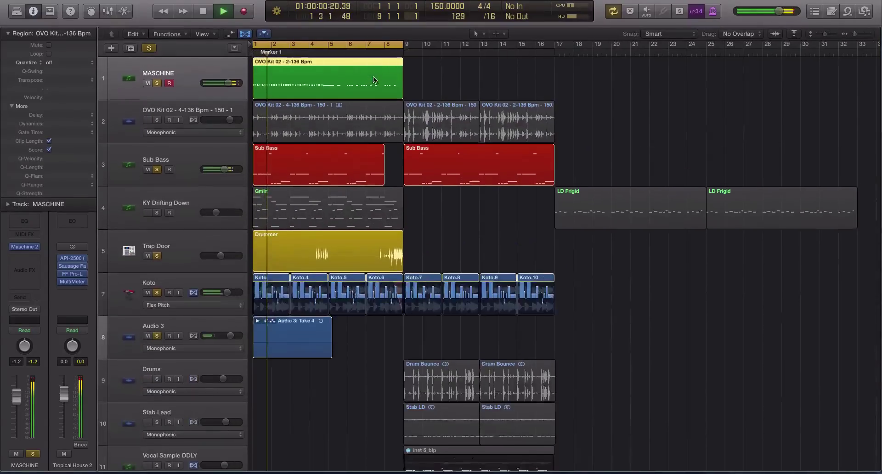
{"action": "key", "text": "super+Right"}
{"action": "key", "text": "super+Right"}
{"action": "key", "text": "super+Right"}
{"action": "double_click", "coordinate": [374, 77]}
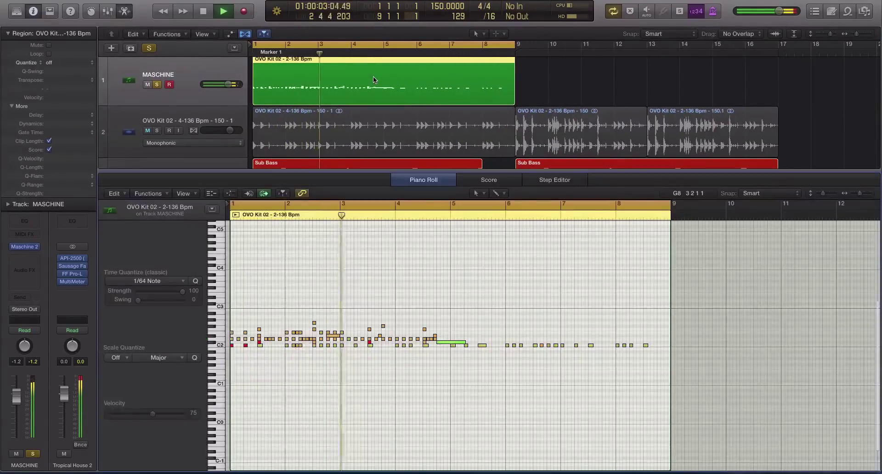
{"action": "key", "text": "space"}
Examine the imported region's drum notes in the Piano Roll up close, and close the editor
{"action": "scroll", "coordinate": [337, 284], "scroll_direction": "up", "scroll_amount": 8}
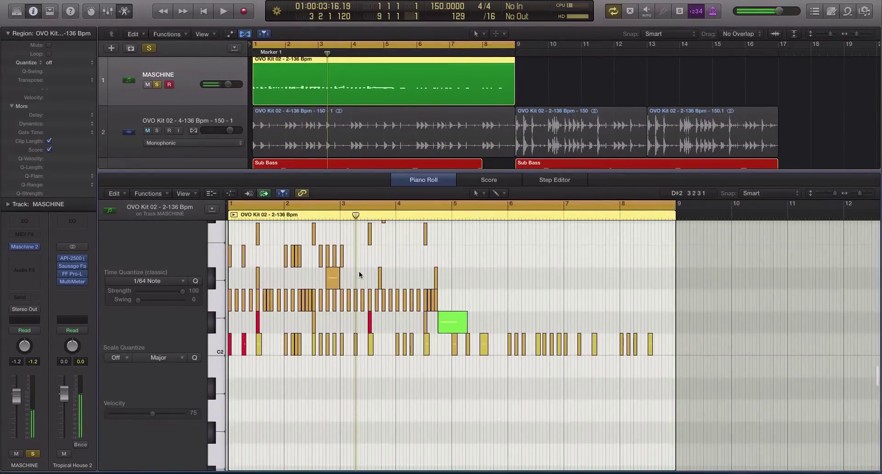
{"action": "scroll", "coordinate": [360, 274], "scroll_direction": "up", "scroll_amount": 6}
{"action": "scroll", "coordinate": [360, 274], "scroll_direction": "up", "scroll_amount": 8}
{"action": "scroll", "coordinate": [360, 273], "scroll_direction": "down", "scroll_amount": 4}
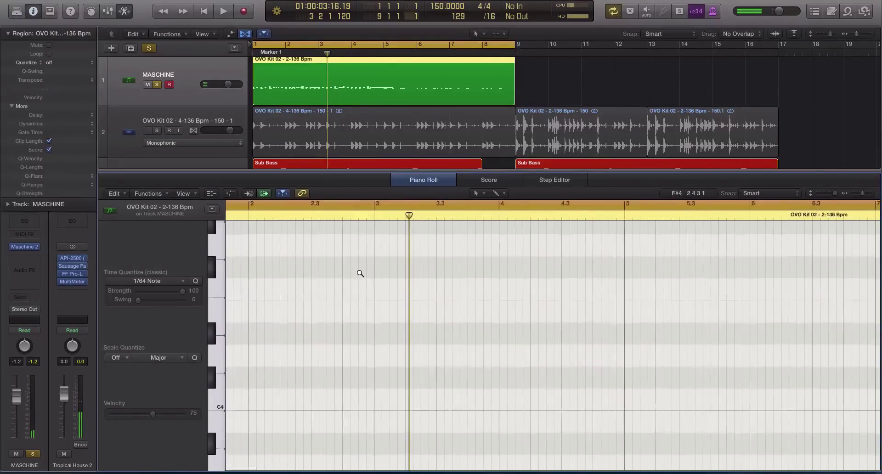
{"action": "left_click", "coordinate": [360, 274], "text": "ctrl+alt"}
{"action": "left_click", "coordinate": [521, 94]}
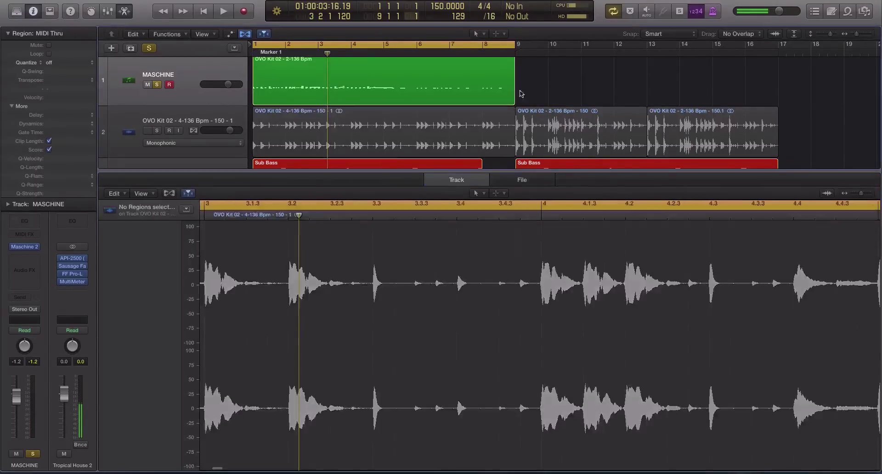
{"action": "key", "text": "e"}
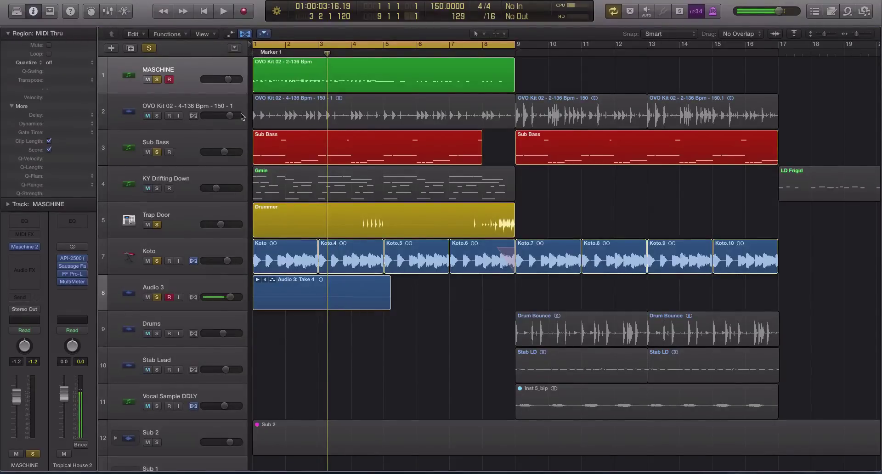
Open the MASCHINE track's Maschine 2 plug-in, view the instruments available for its slot, and select the Sub Bass track
{"action": "left_click", "coordinate": [27, 247]}
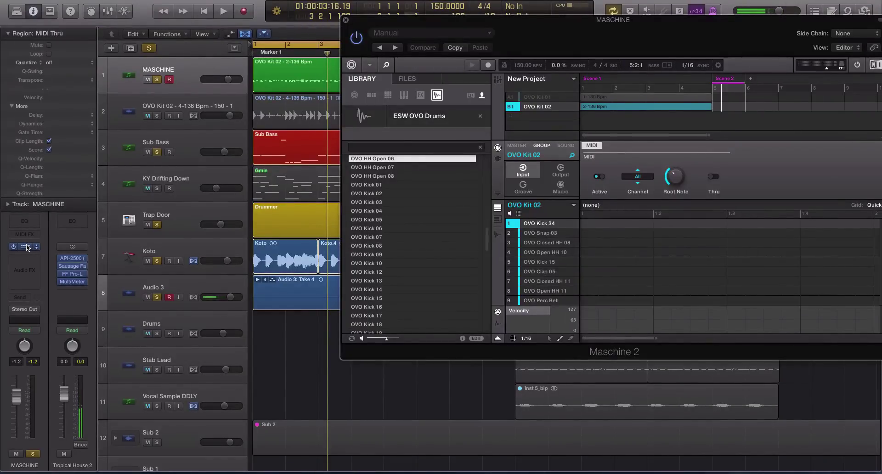
{"action": "left_click", "coordinate": [36, 248]}
{"action": "mouse_move", "coordinate": [35, 249]}
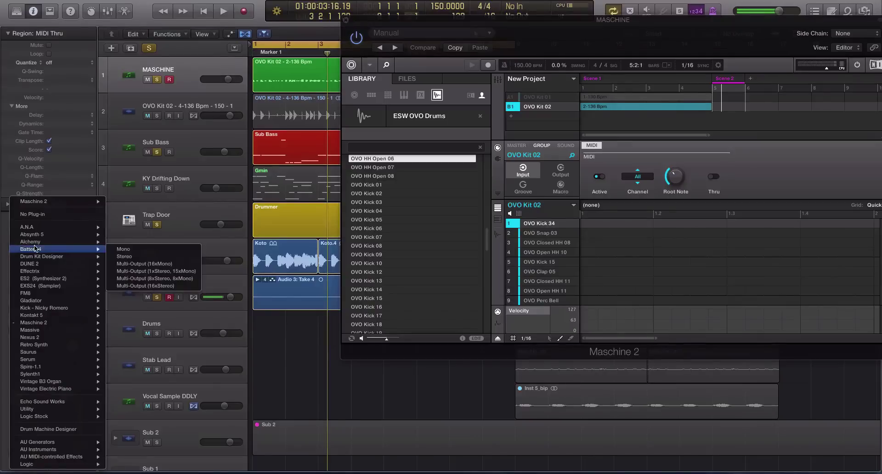
{"action": "left_click", "coordinate": [197, 150]}
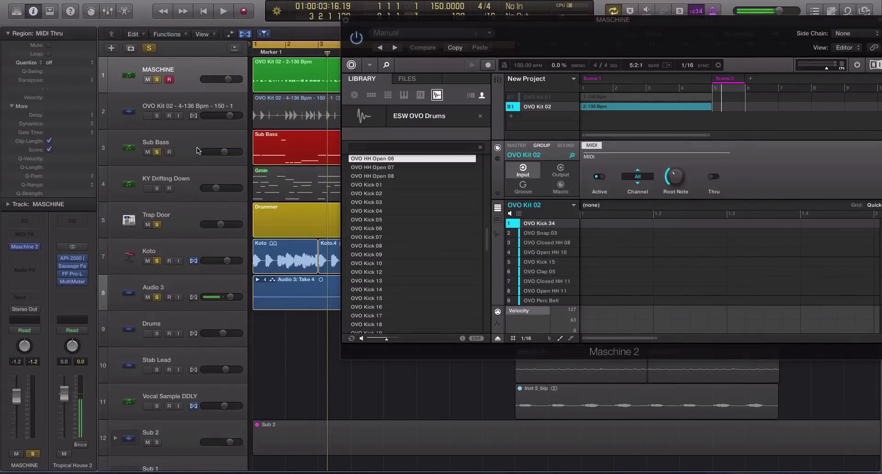
{"action": "left_click", "coordinate": [197, 150]}
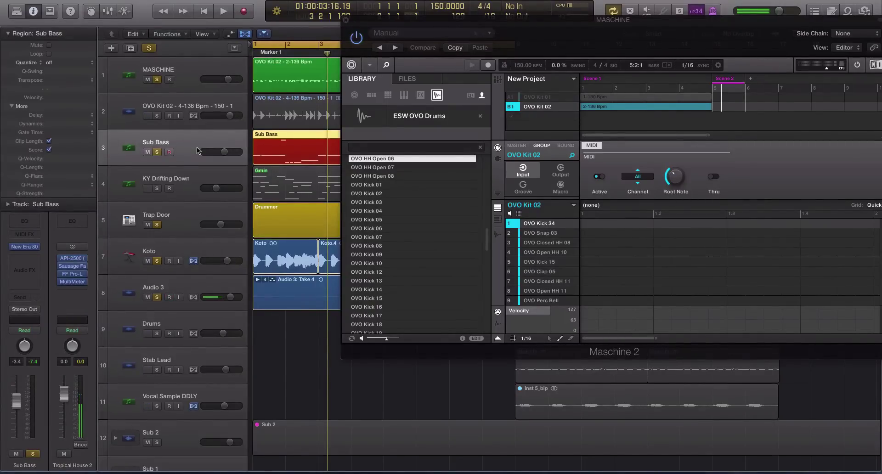